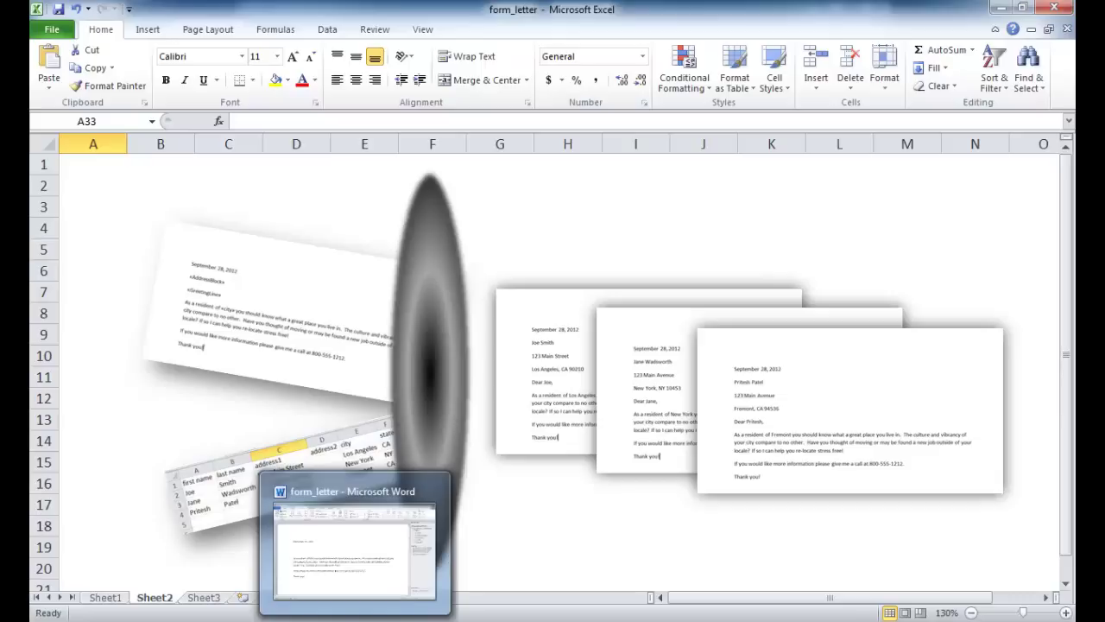
Step: Look over the form_letter document in Word and the recipient data on Sheet1 of the Excel workbook, then return to Word
left_click(354, 618)
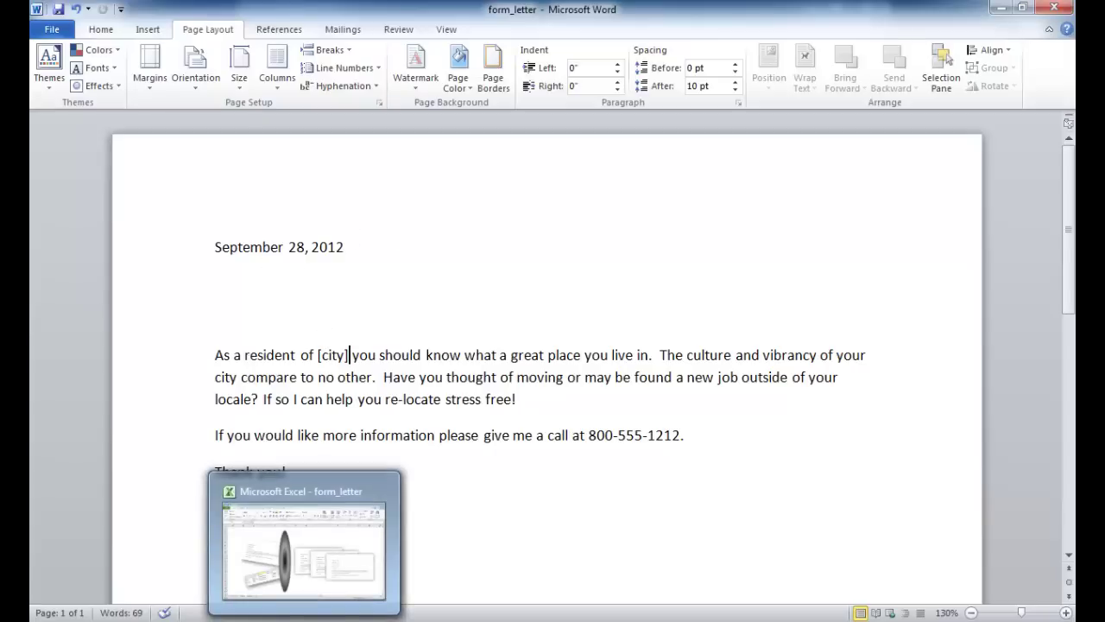
left_click(304, 618)
left_click(104, 597)
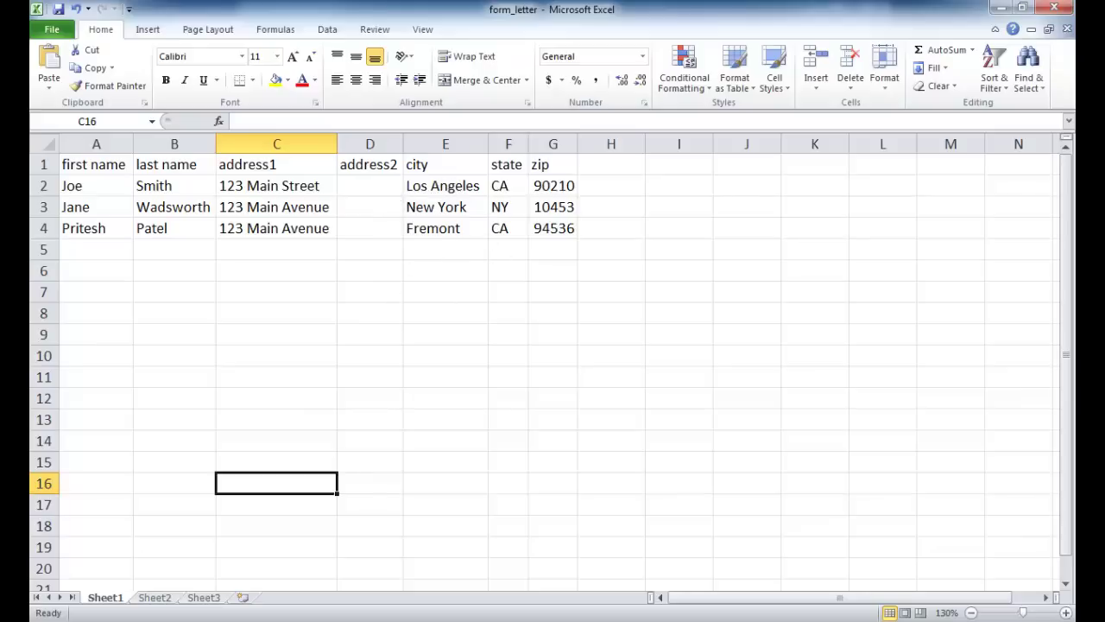
key("alt+Tab")
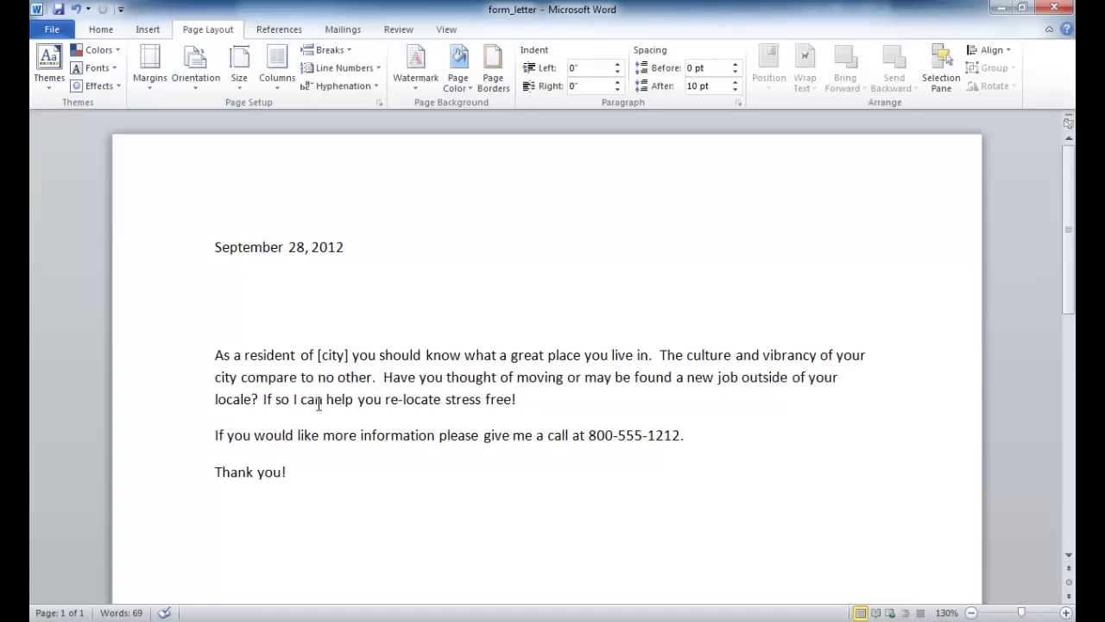
Step: Start the Step by Step Mail Merge Wizard for Letters, using the current document, and advance to recipient selection
left_click(341, 31)
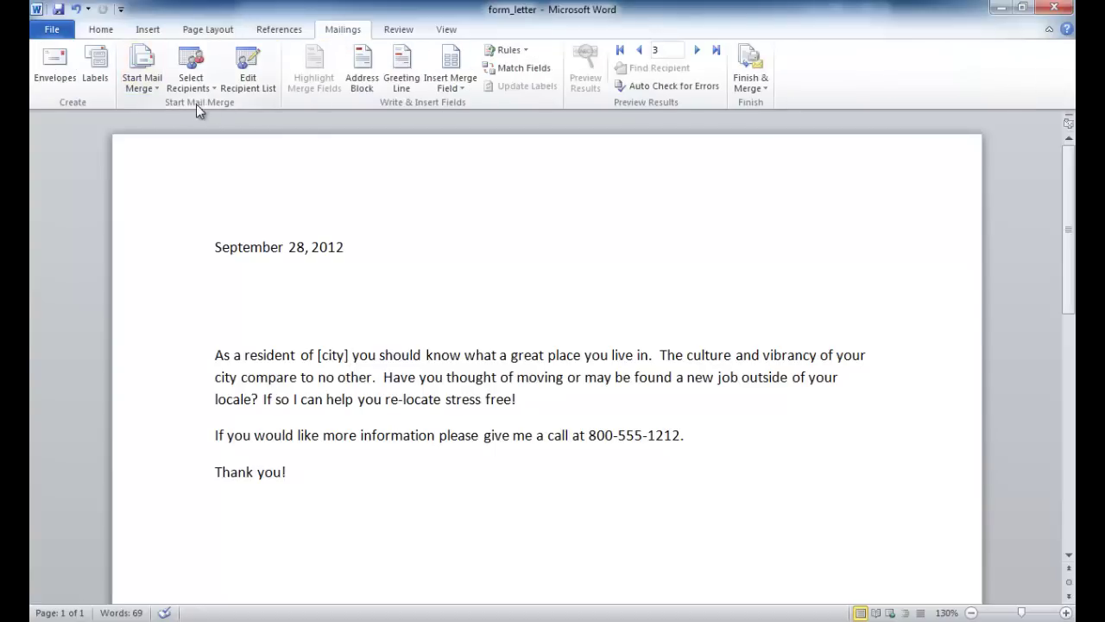
left_click(148, 90)
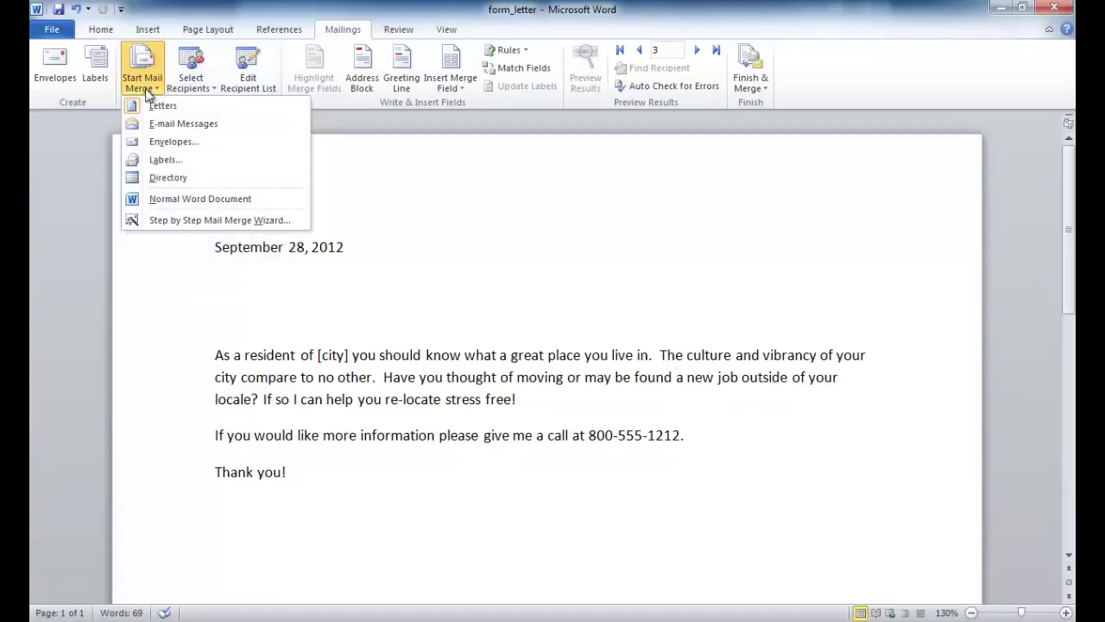
left_click(177, 220)
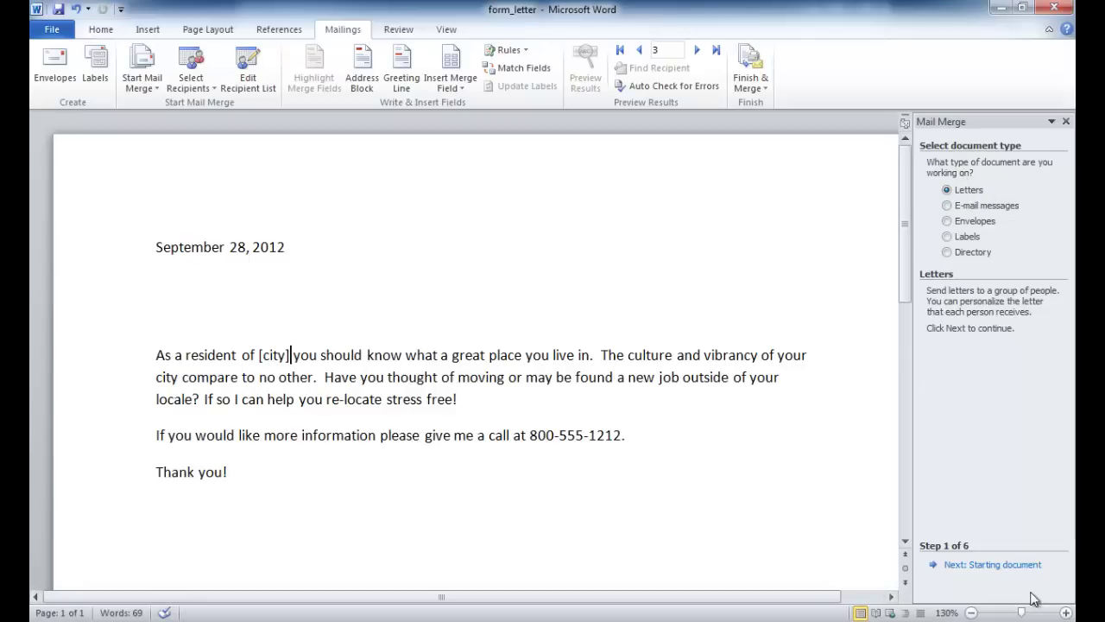
left_click(985, 565)
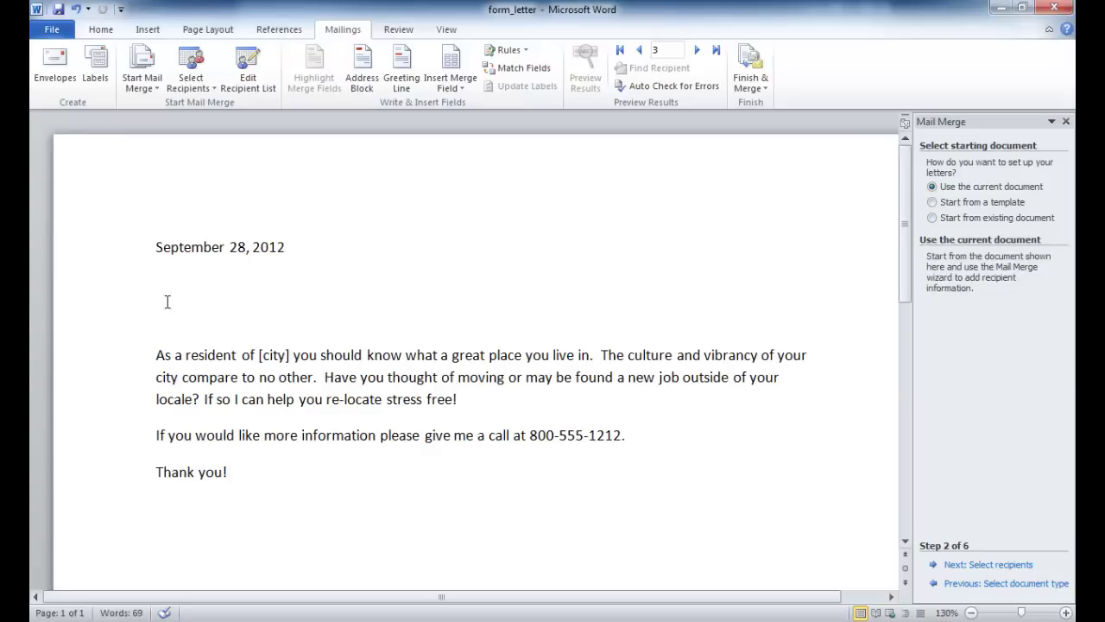
left_click(987, 565)
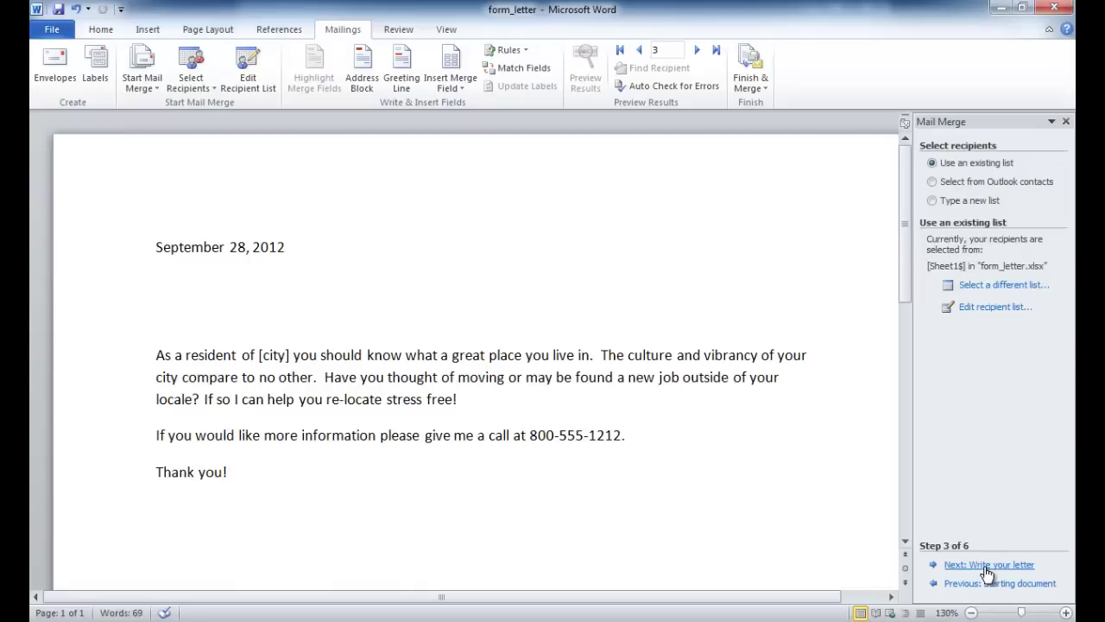
left_click(955, 201)
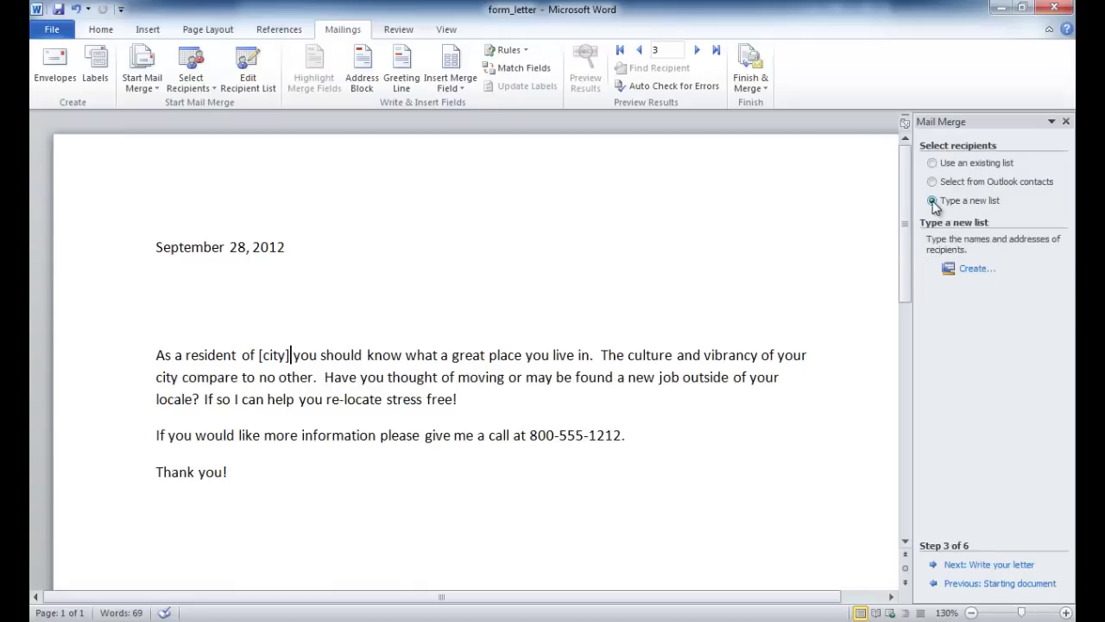
left_click(965, 270)
left_click_drag(469, 174, 392, 161)
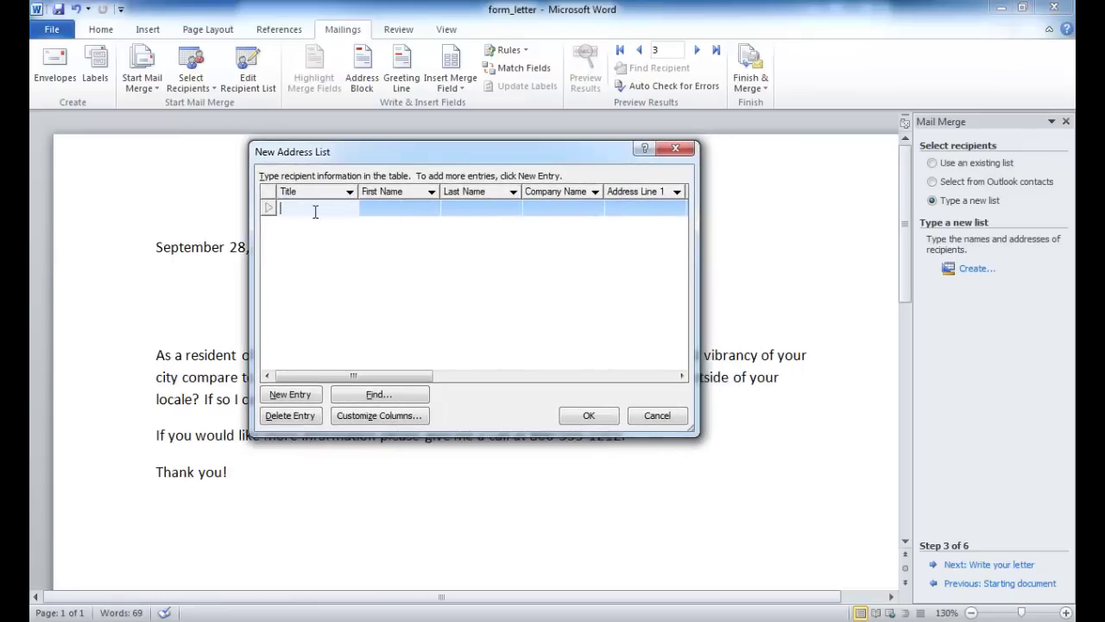
type("Mr")
key("Tab")
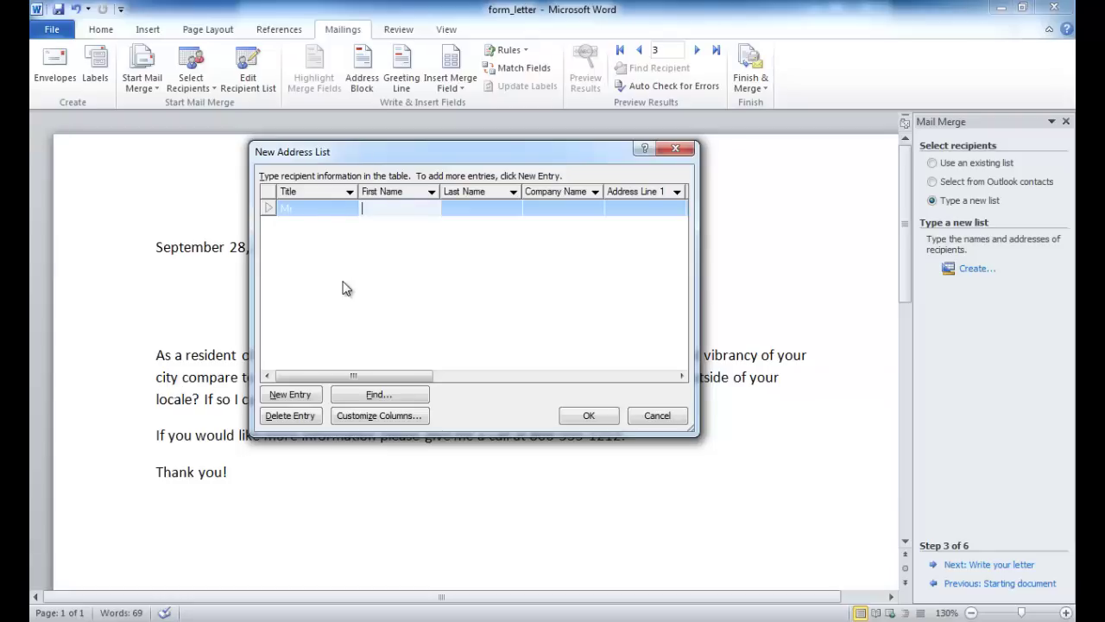
type("Joe")
left_click(482, 206)
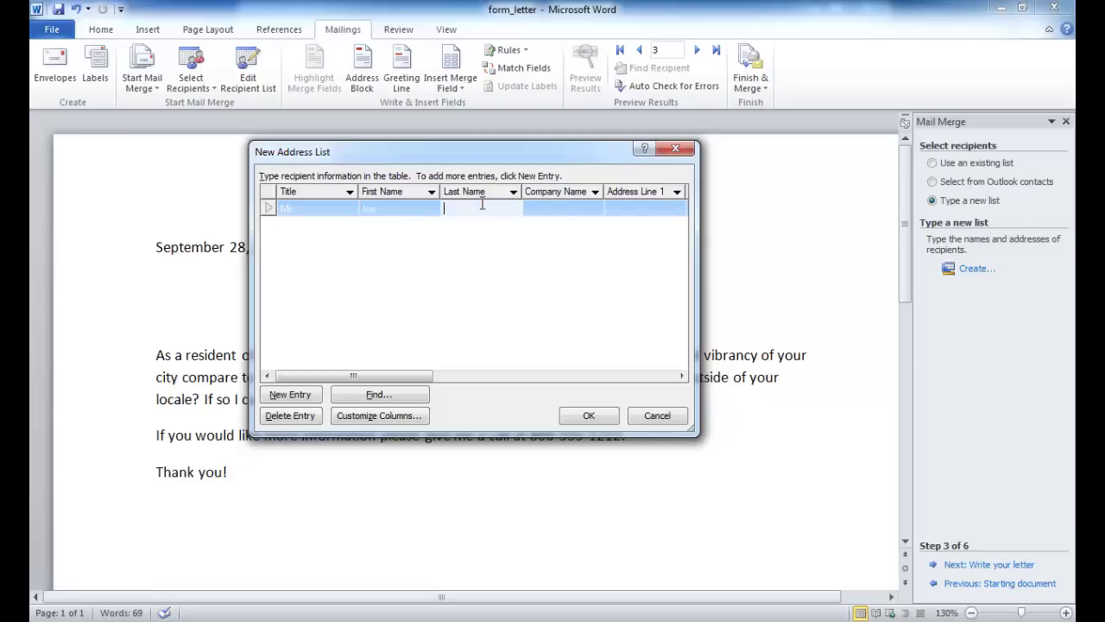
type("Smith")
left_click(637, 418)
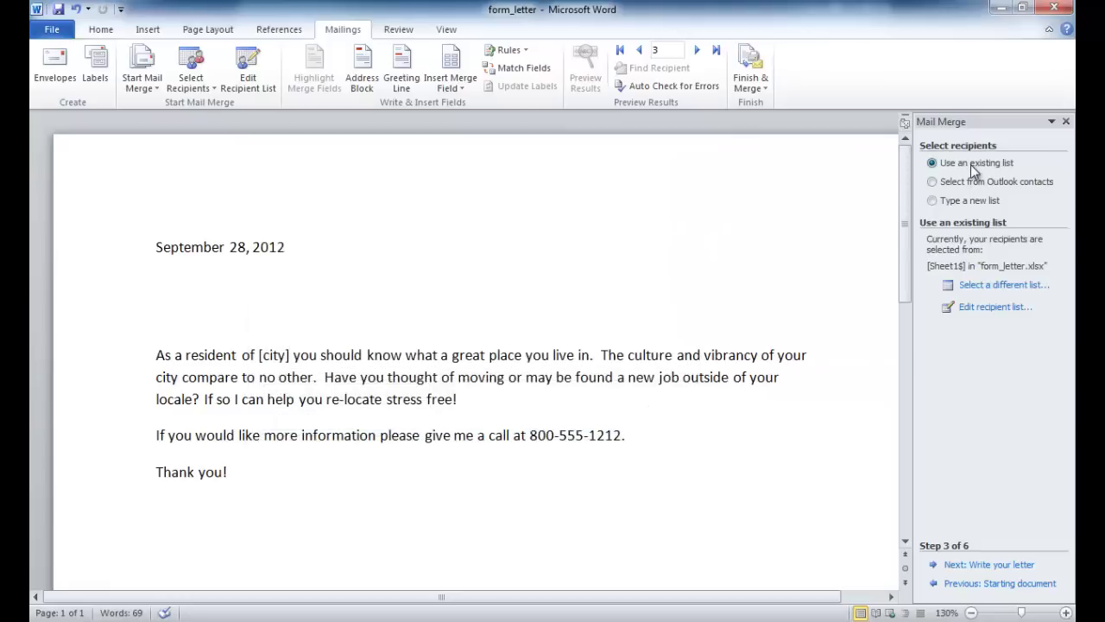
Step: Choose the form_letter Excel workbook from the Dropbox > Excel > form_letter folder as the existing recipient list
left_click(987, 286)
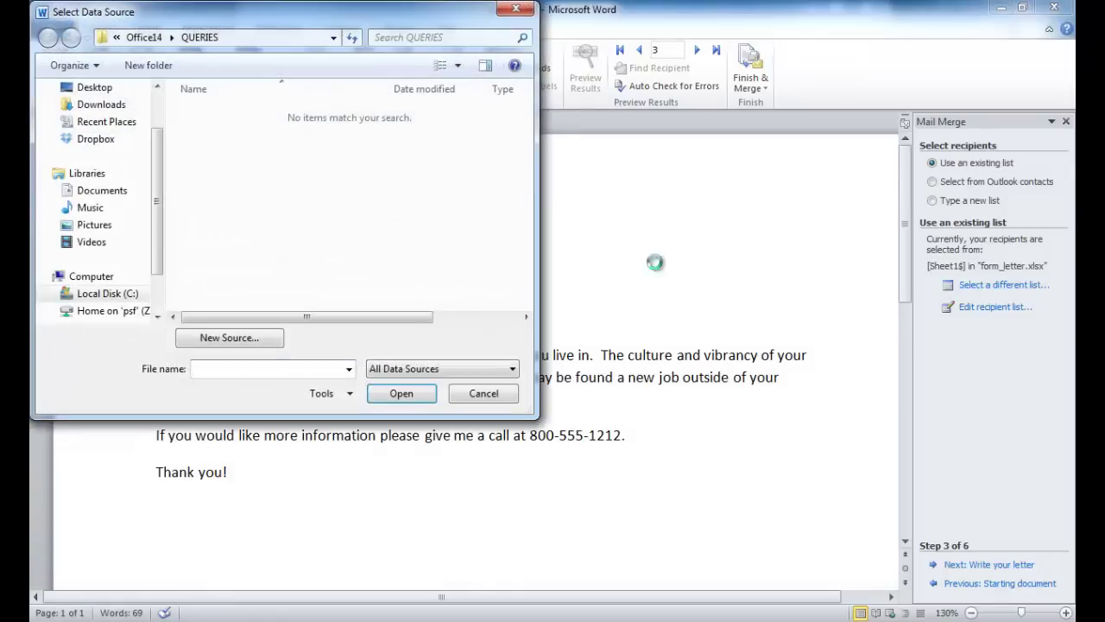
left_click(93, 139)
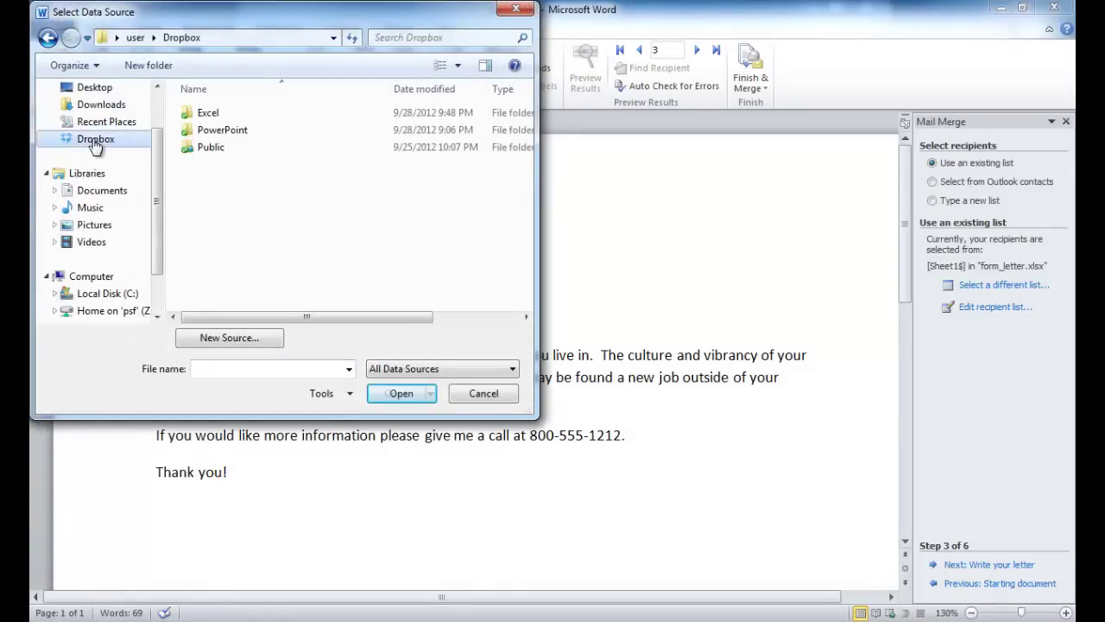
double_click(191, 113)
double_click(219, 167)
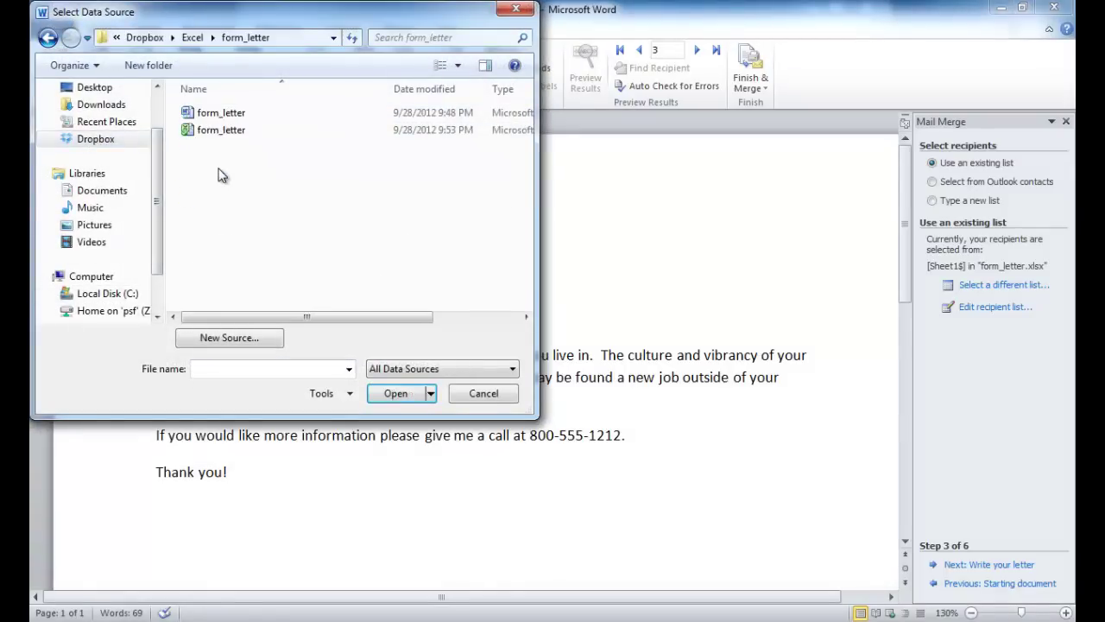
left_click(209, 139)
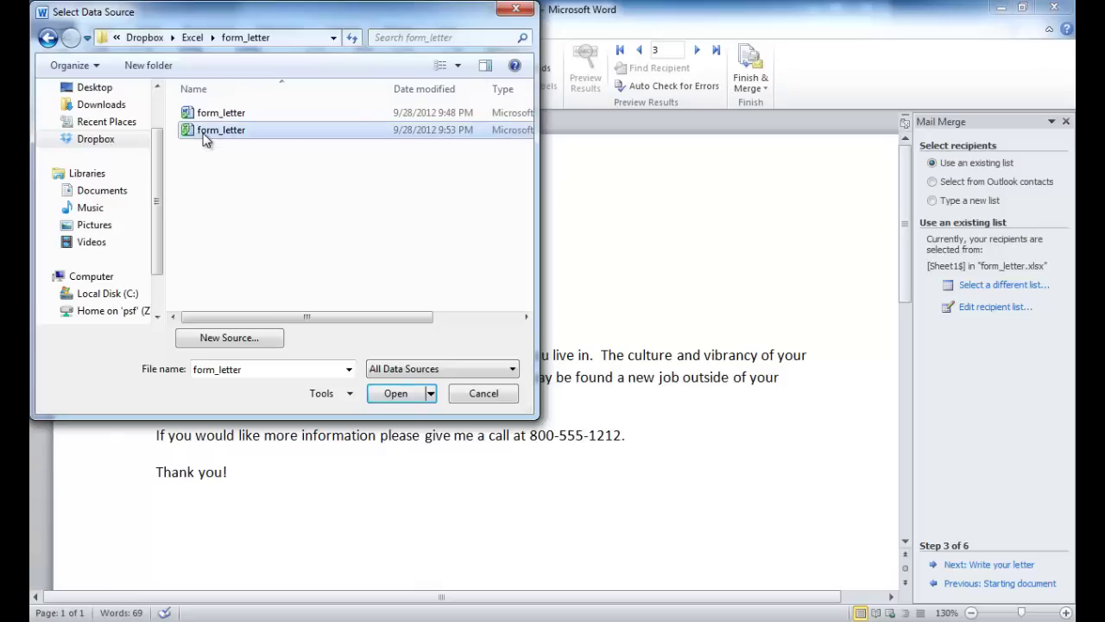
left_click(395, 394)
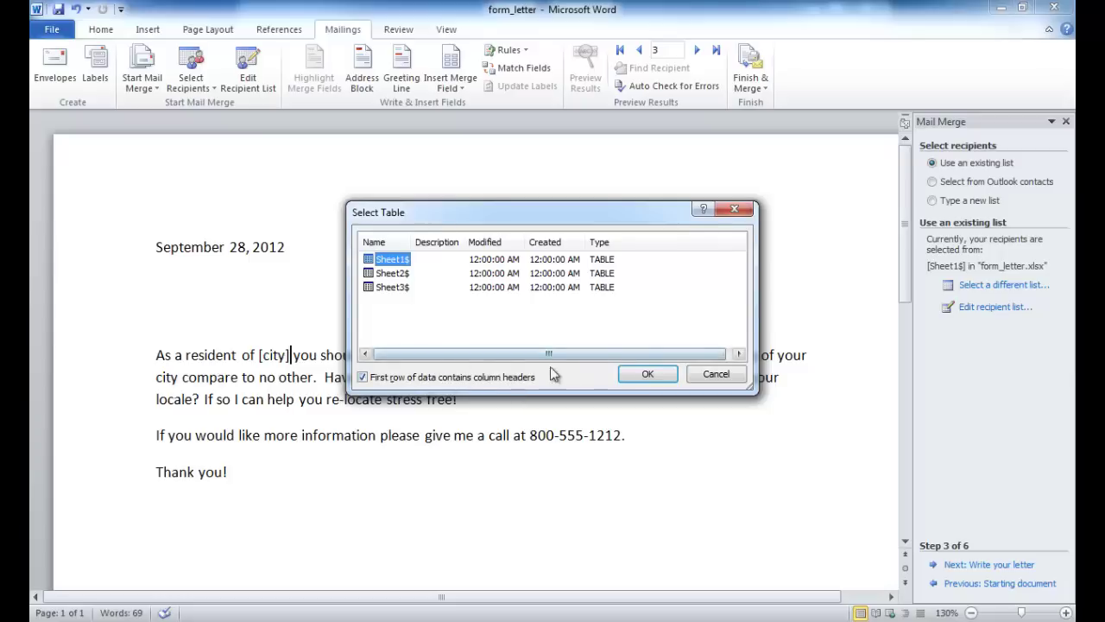
Step: Use the Sheet1$ table with its first row as column headers and accept all the listed mail merge recipients
left_click(643, 373)
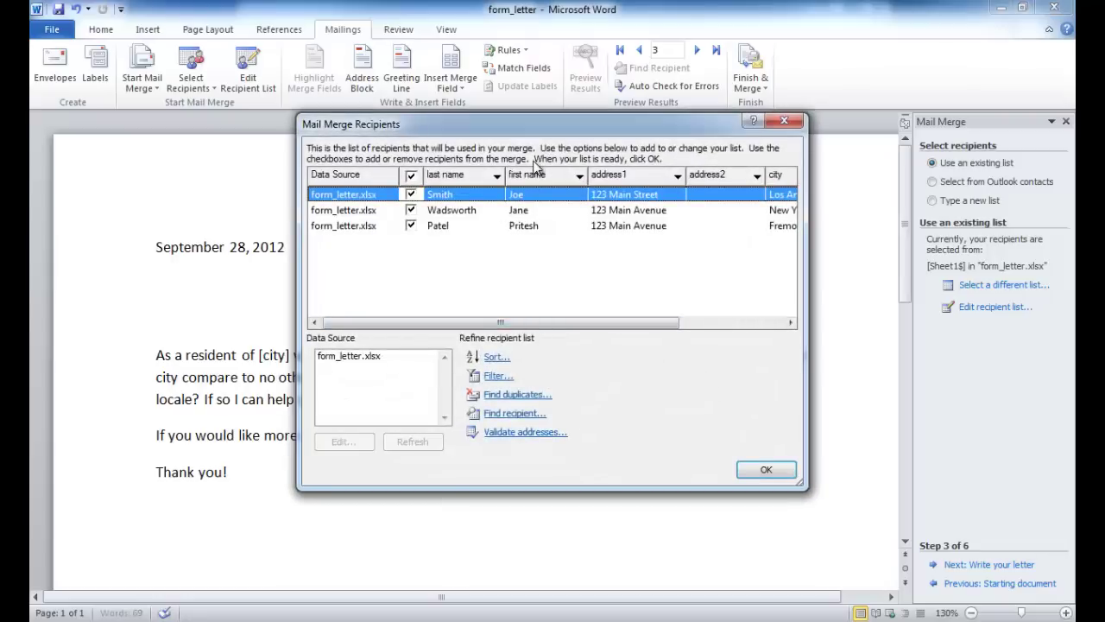
left_click_drag(498, 127, 449, 153)
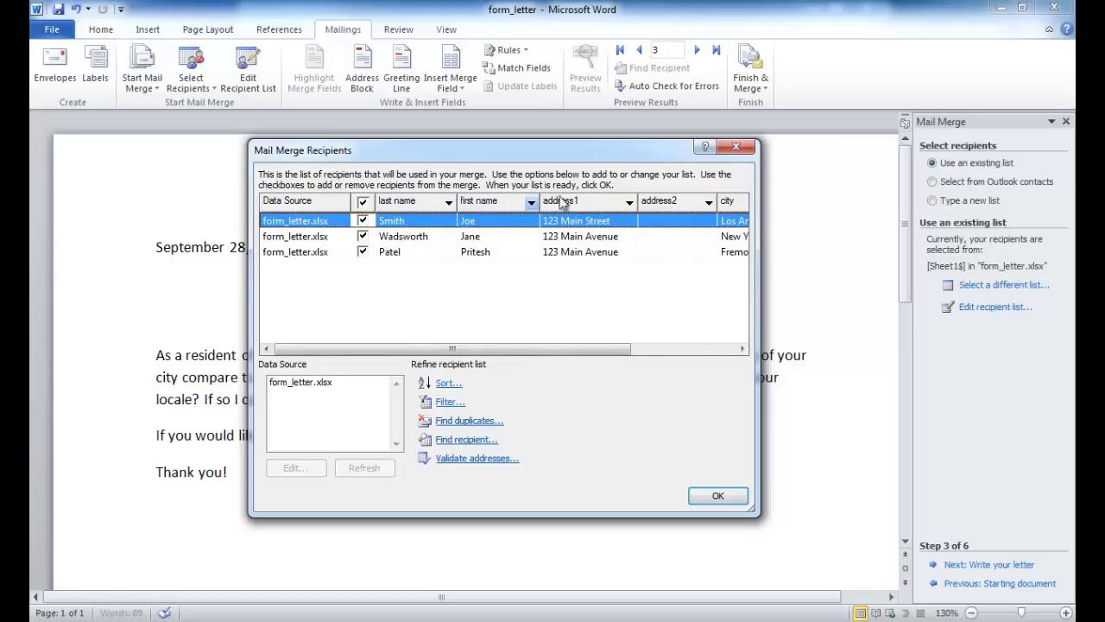
mouse_move(579, 349)
left_mouse_down()
mouse_move(691, 349)
mouse_move(570, 349)
left_mouse_up()
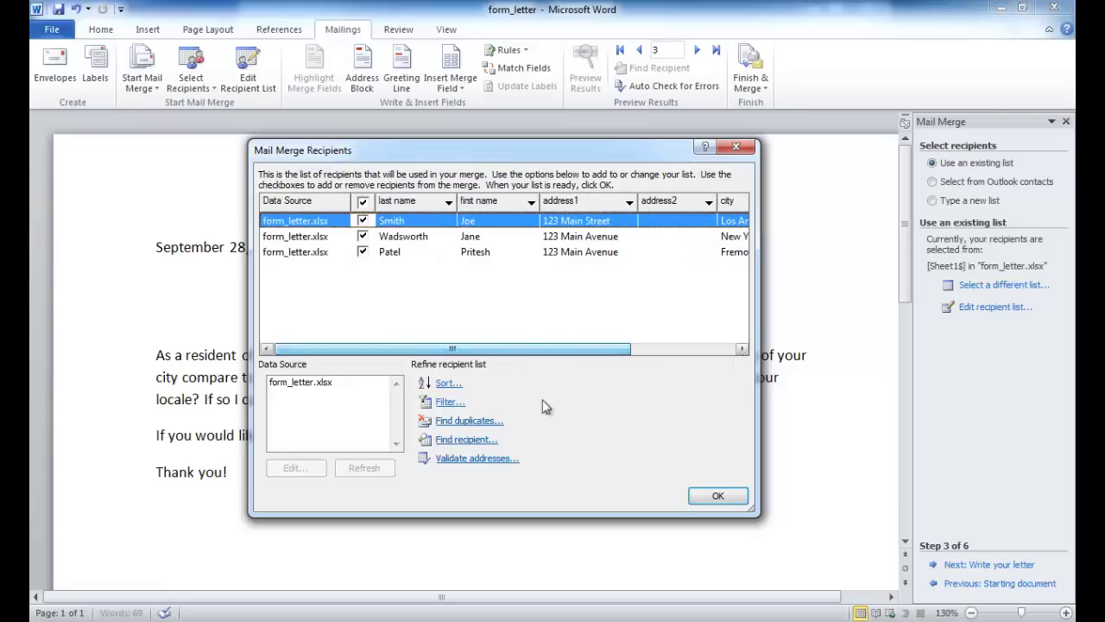
left_click(715, 499)
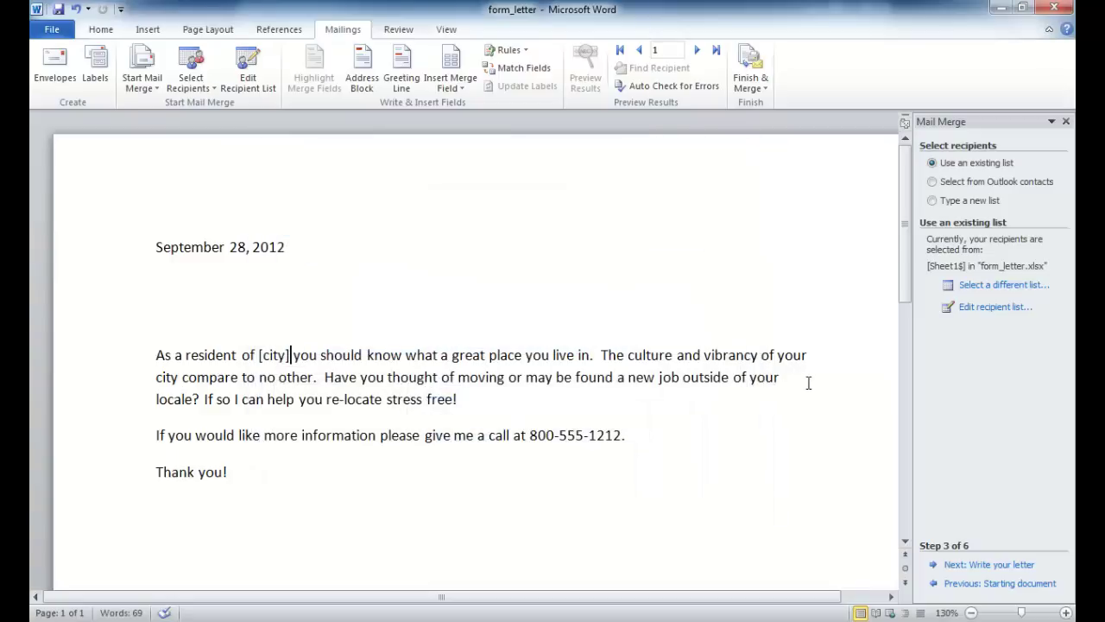
Step: Advance the wizard to writing the letter and open the address block settings
left_click(981, 566)
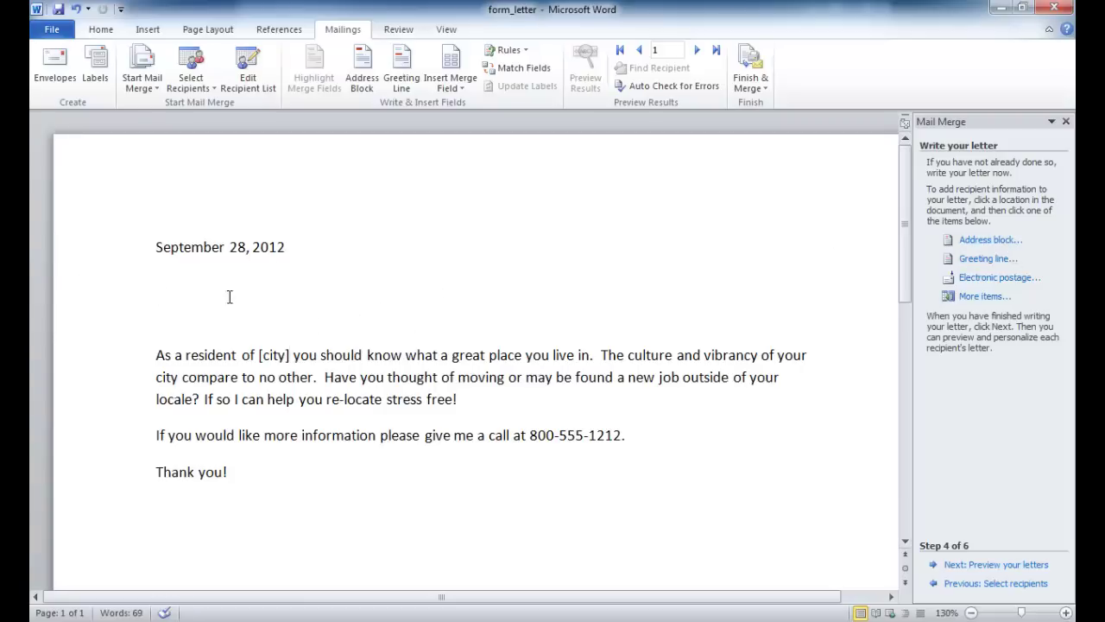
left_click(986, 243)
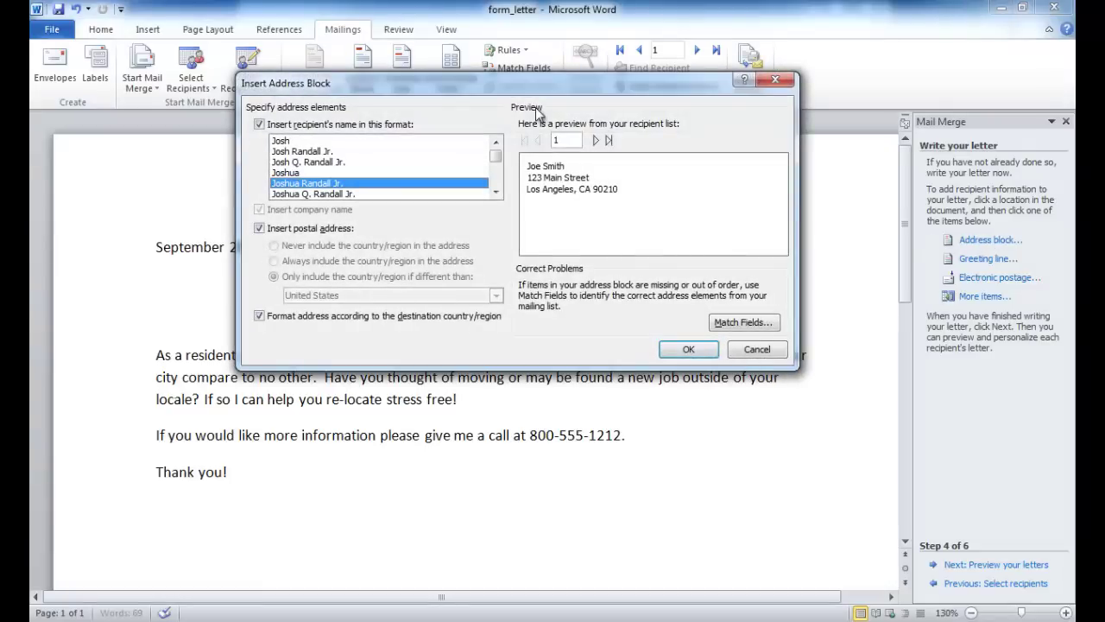
left_click_drag(538, 92, 534, 172)
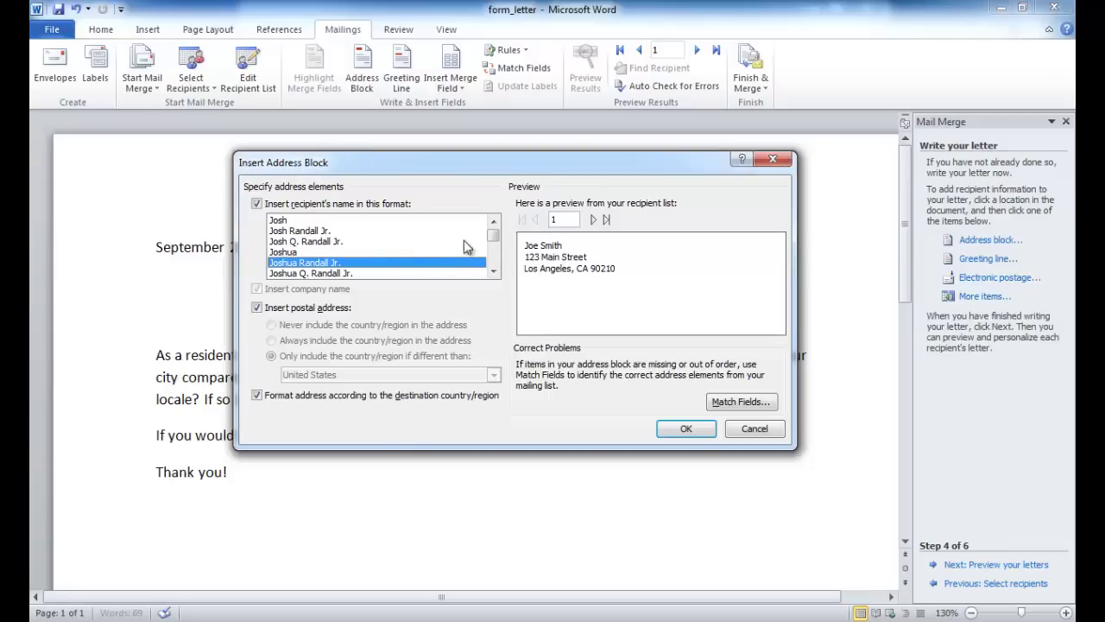
Step: Try the family-style name format for the address block and preview it for the other recipients
left_click(493, 270)
left_click(493, 270)
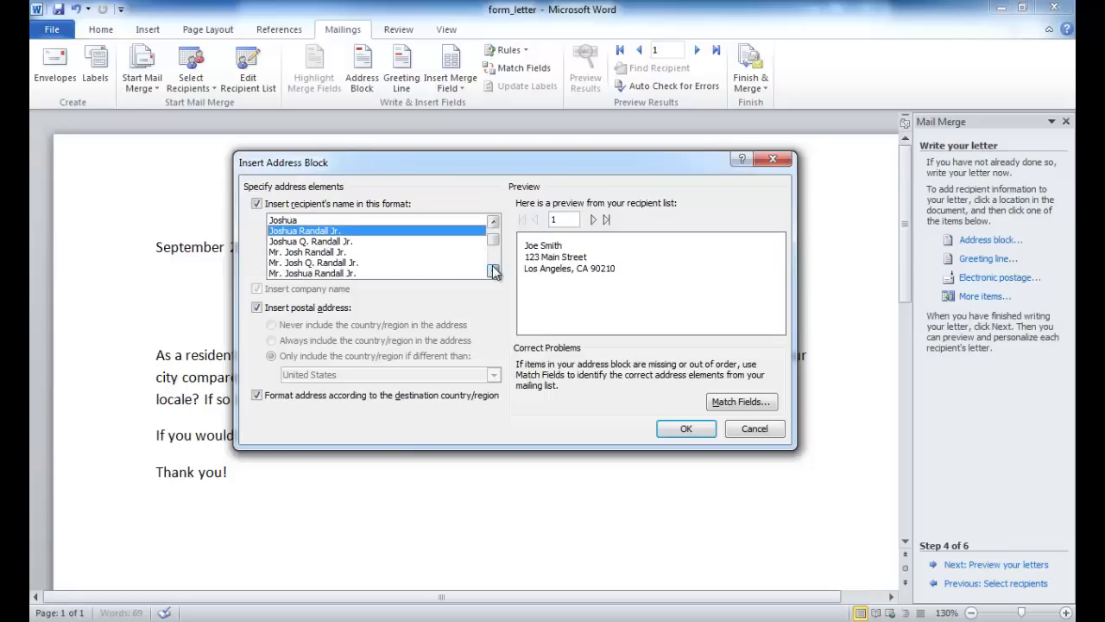
left_click(493, 271)
left_click(493, 270)
left_click(493, 270)
left_click(493, 270)
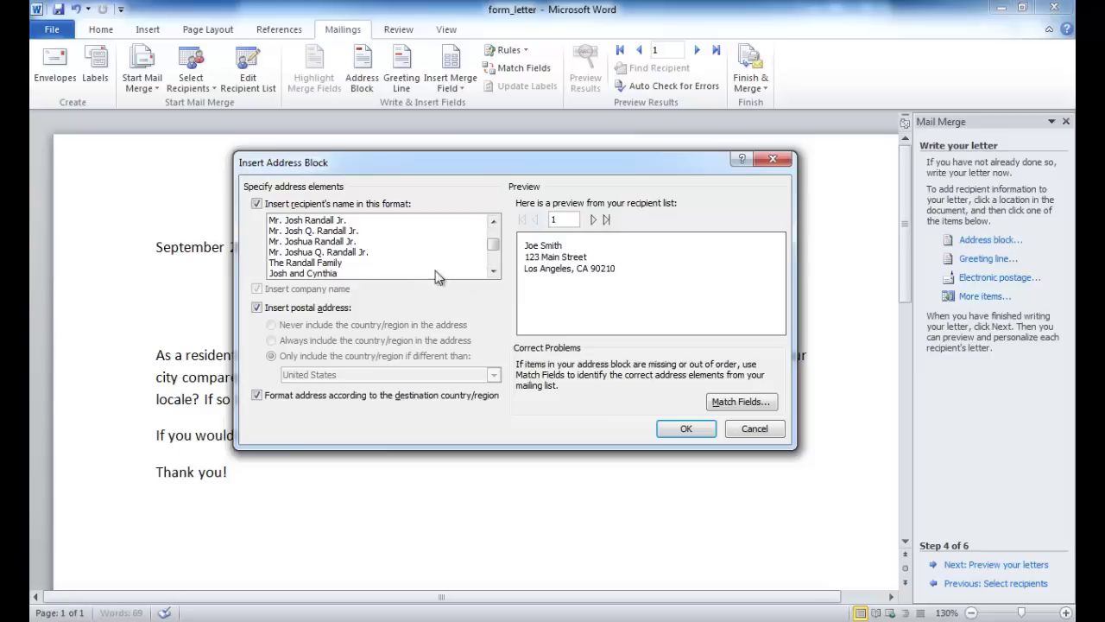
left_click(311, 264)
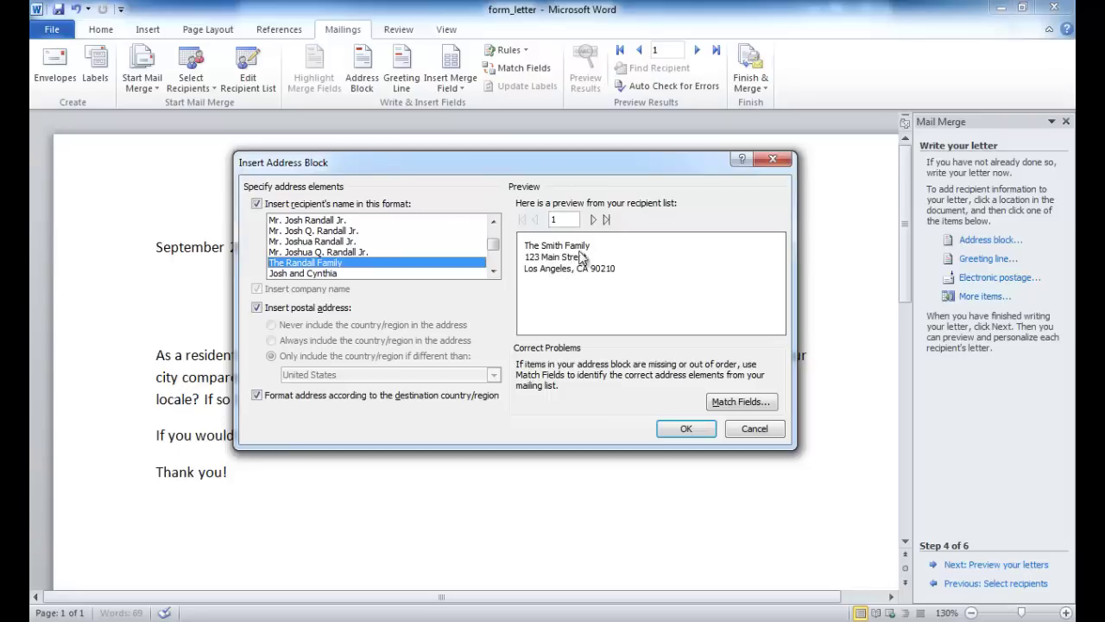
left_click(593, 221)
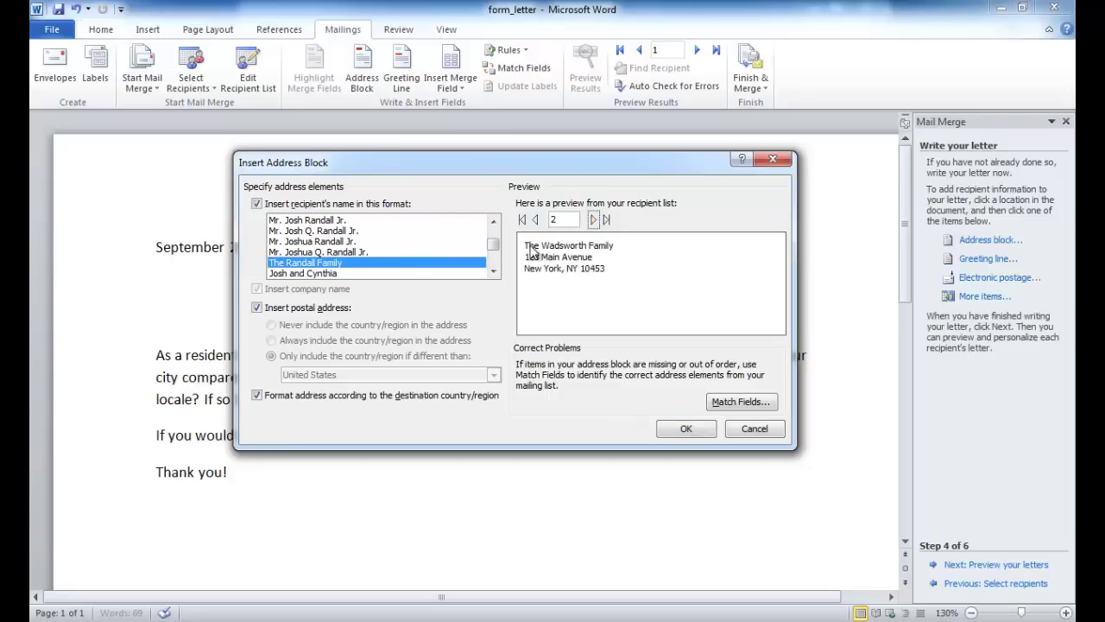
left_click(593, 221)
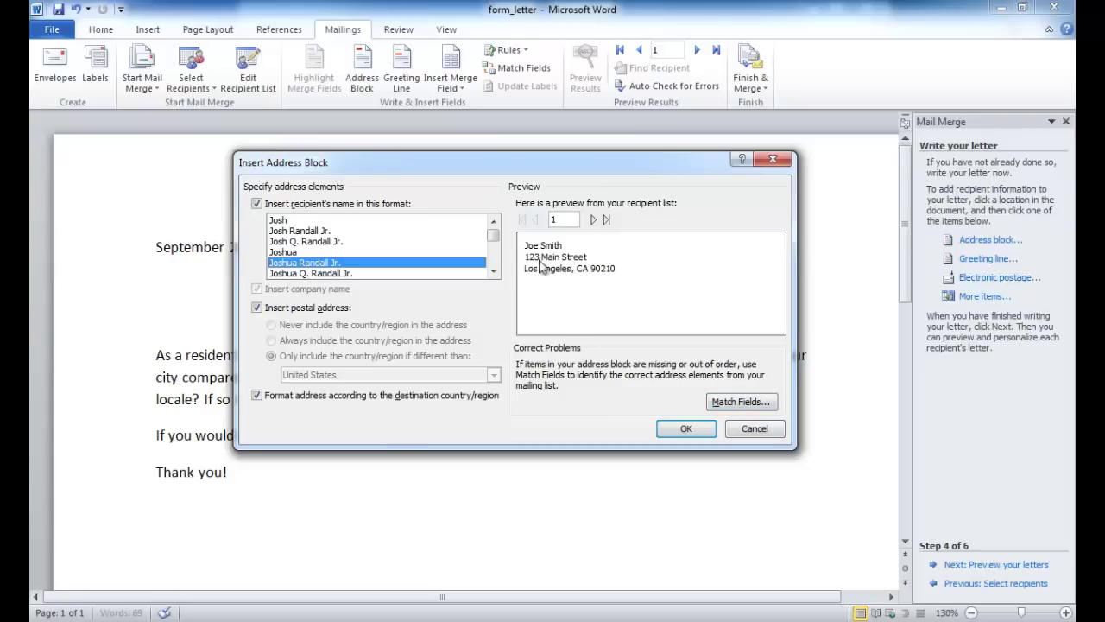
Step: Review how the recipient list columns match the required address block fields, including the choices for Address 1
left_click(738, 406)
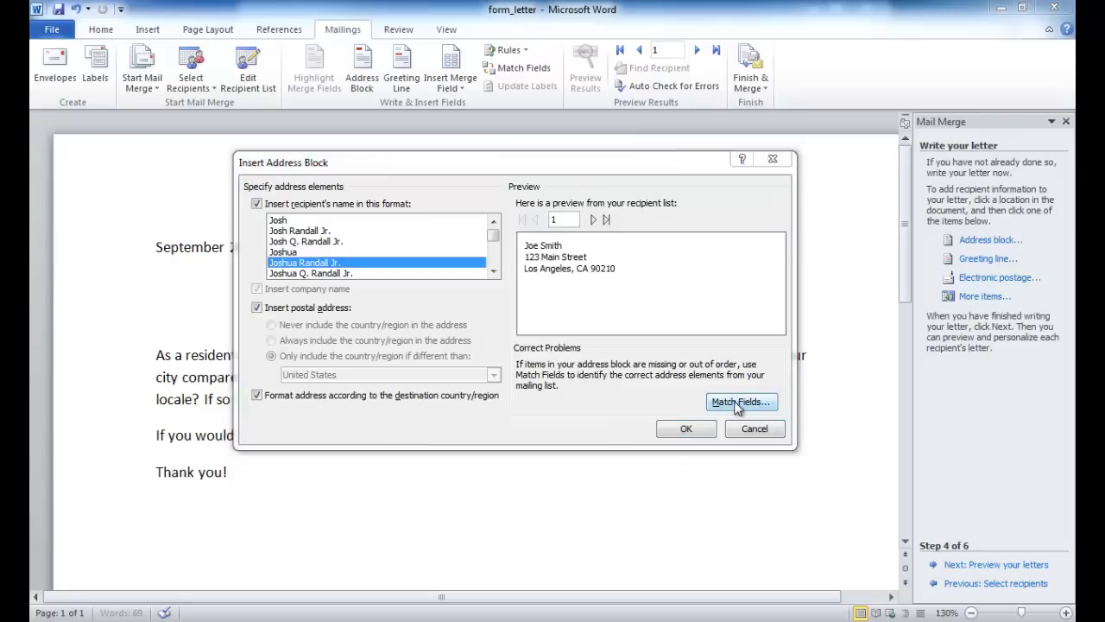
left_click_drag(565, 128, 510, 126)
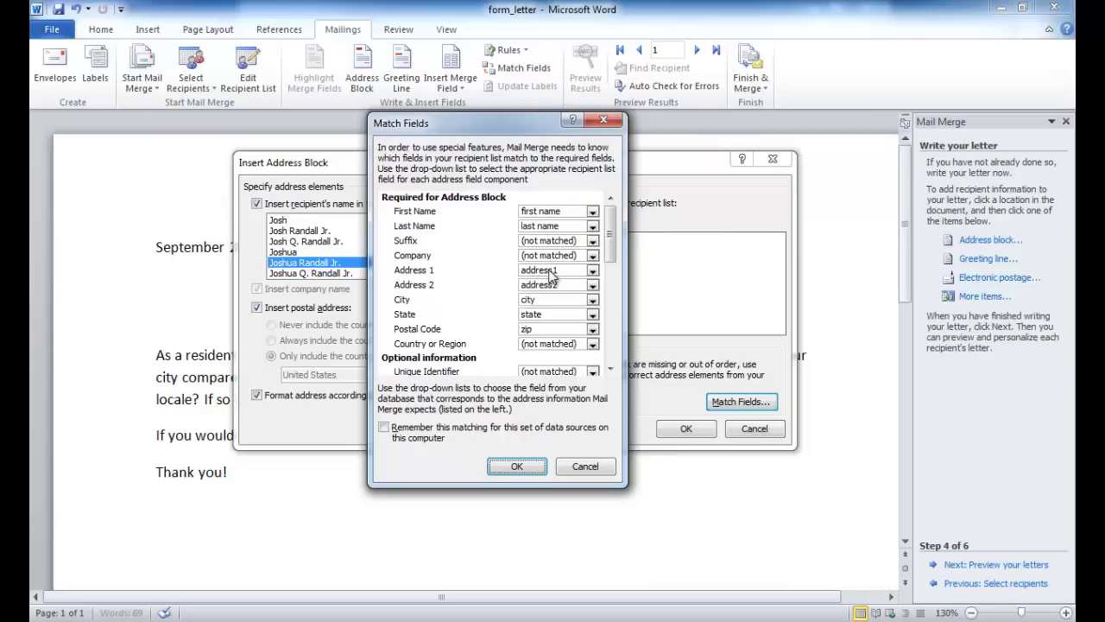
left_click(593, 270)
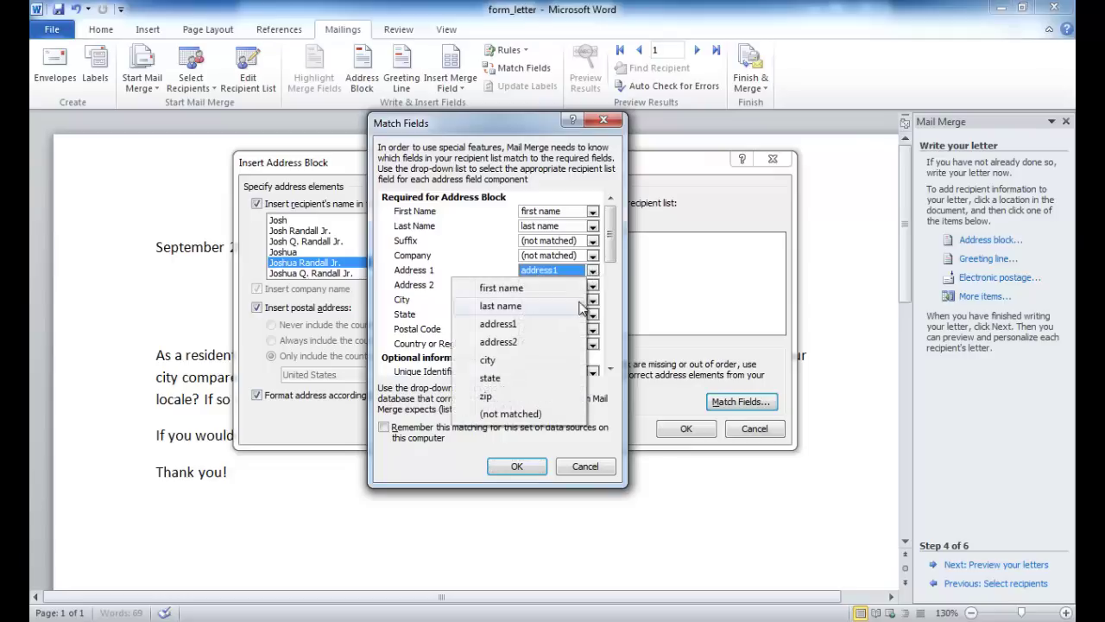
left_click(498, 327)
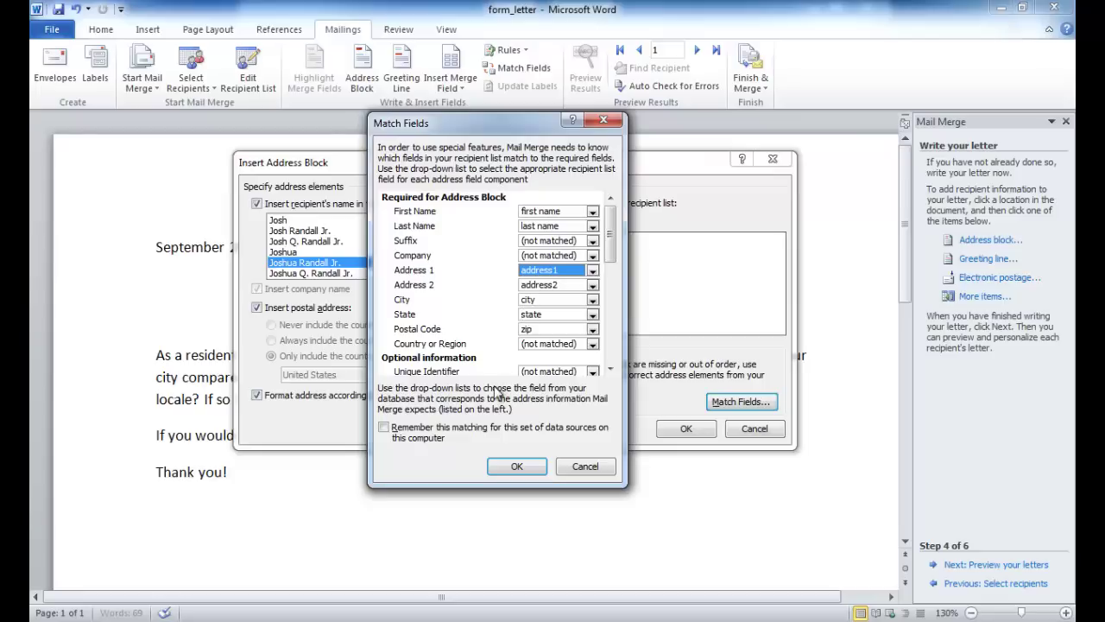
left_click(584, 468)
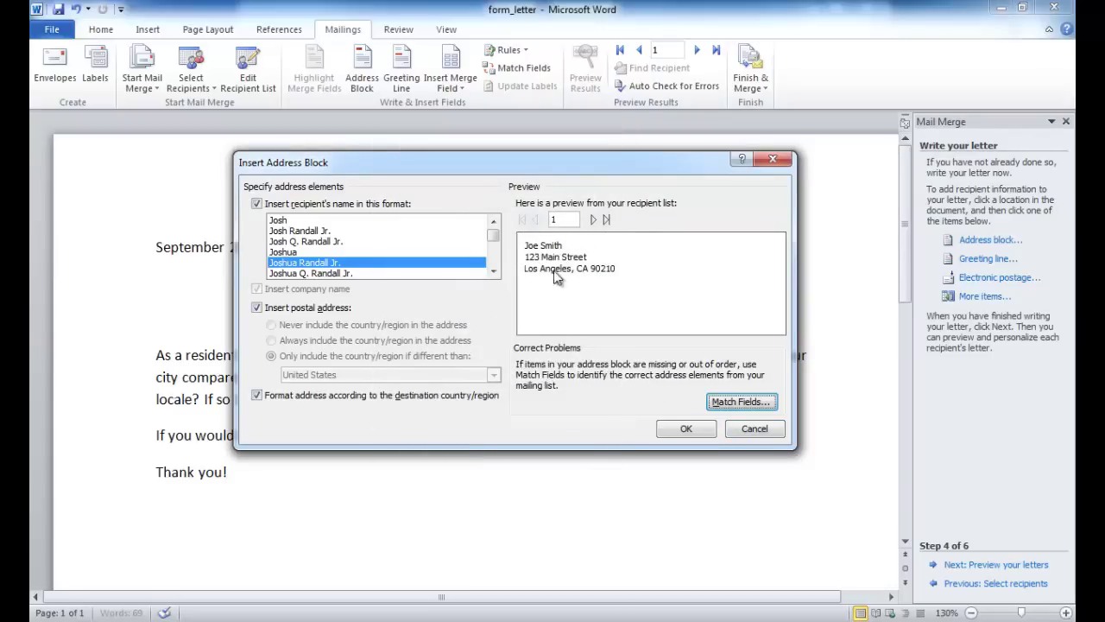
Step: Undo the address block inserted after the [city] placeholder and insert it on the empty line below the date instead
left_click(687, 429)
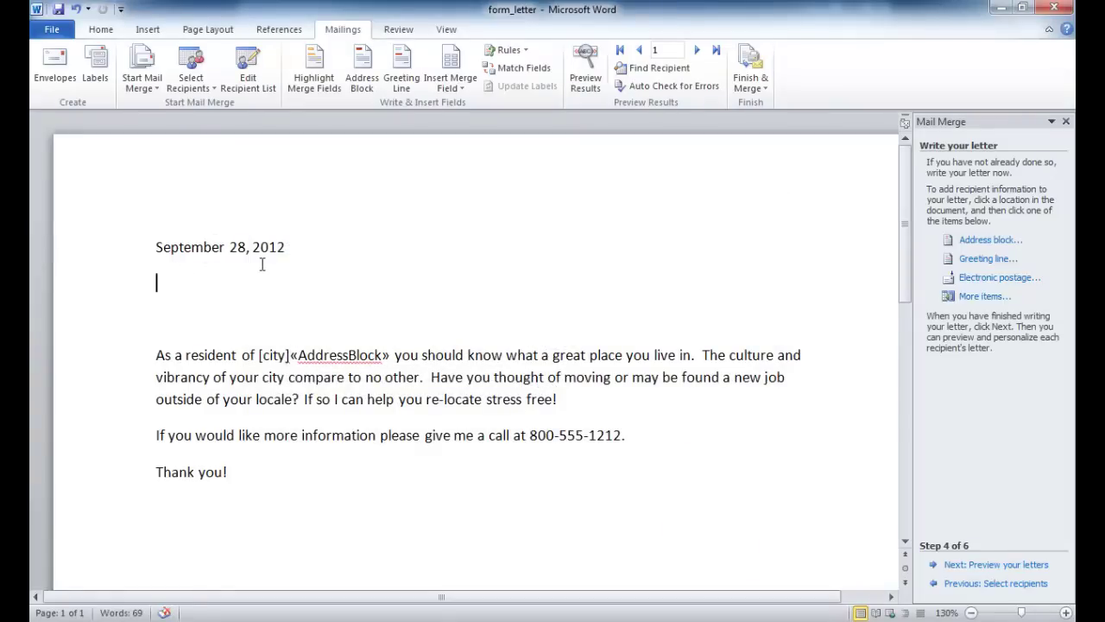
key("ctrl+z")
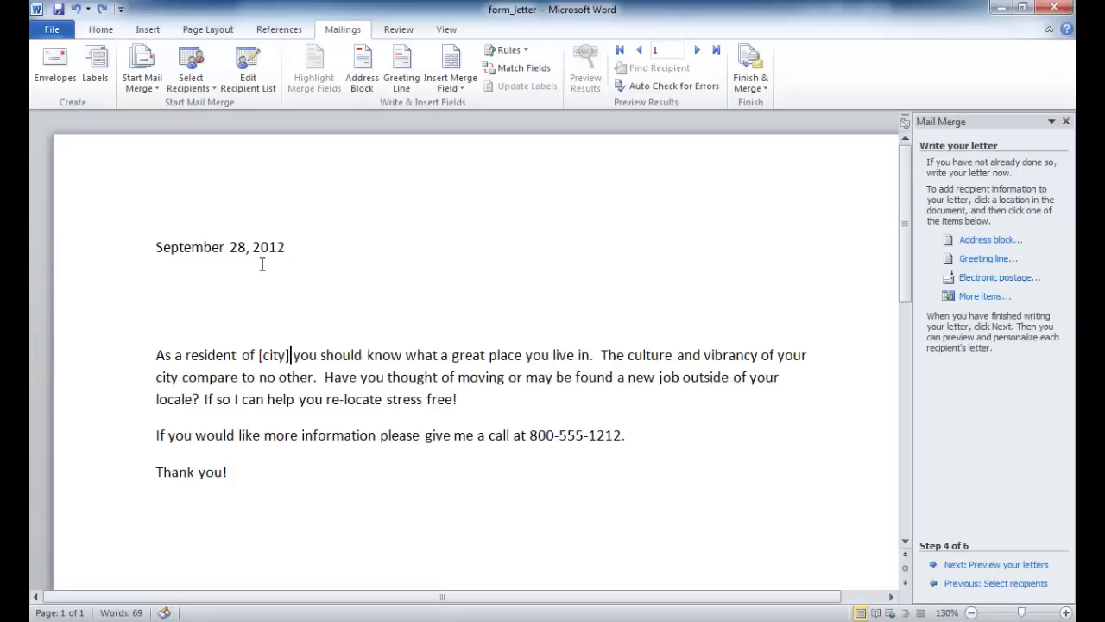
left_click(158, 284)
left_click(987, 248)
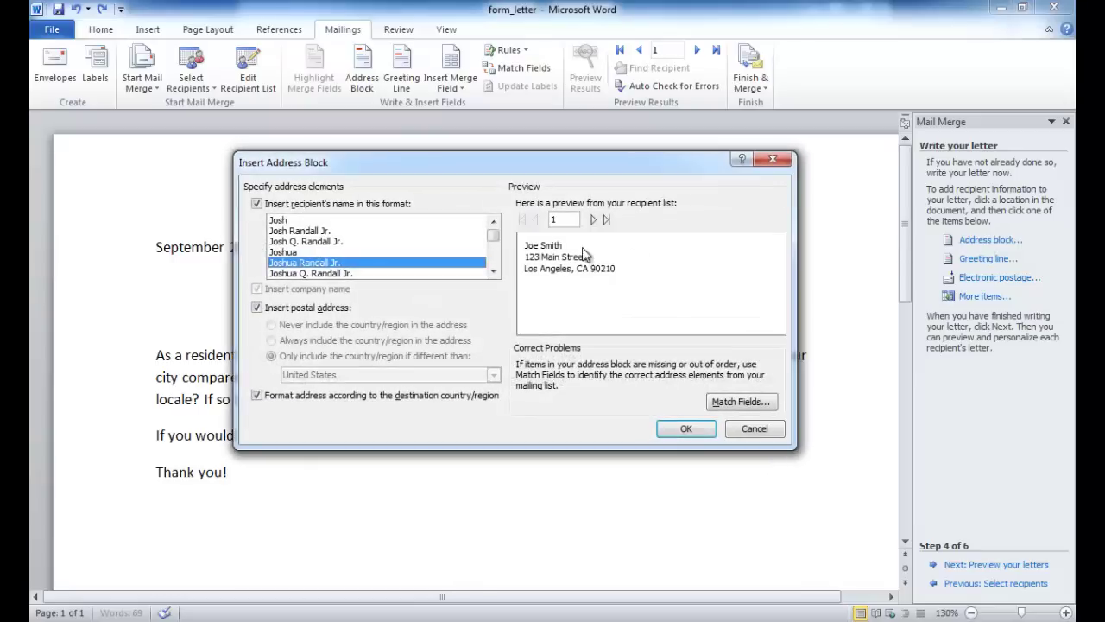
left_click(697, 425)
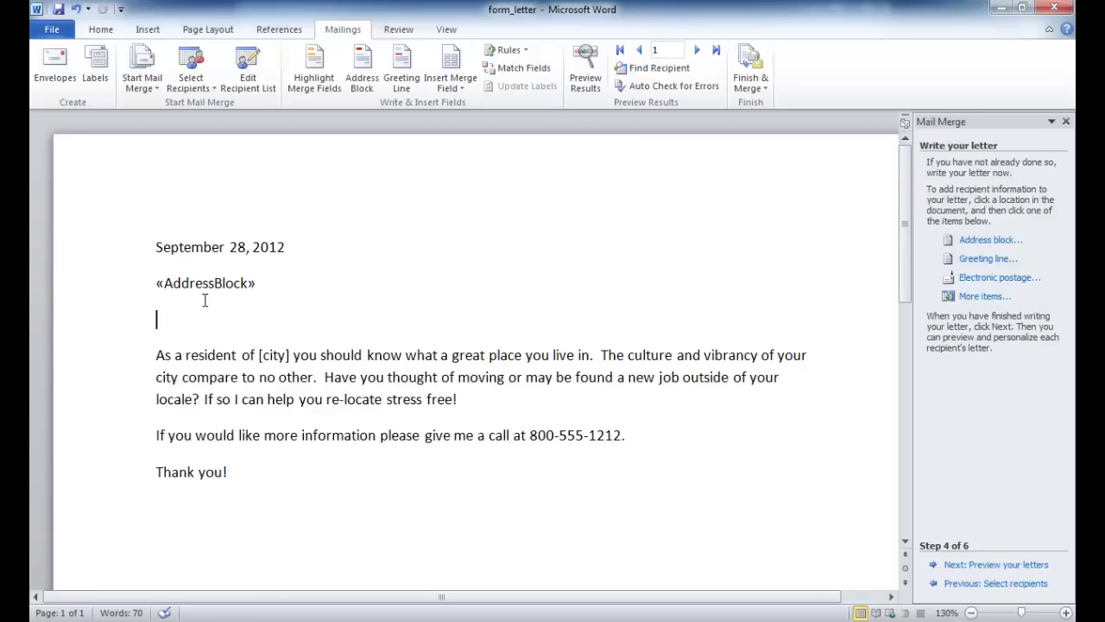
Step: Set up a greeting line that starts with "To" and uses the first-name-only format
left_click(988, 259)
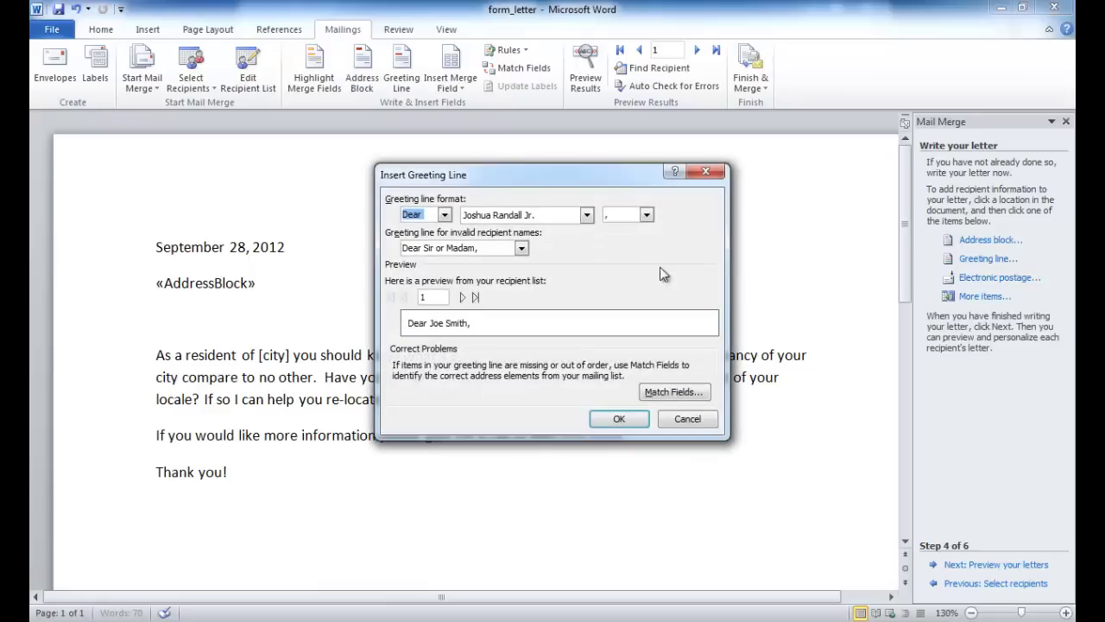
left_click_drag(579, 175, 651, 167)
left_click(515, 205)
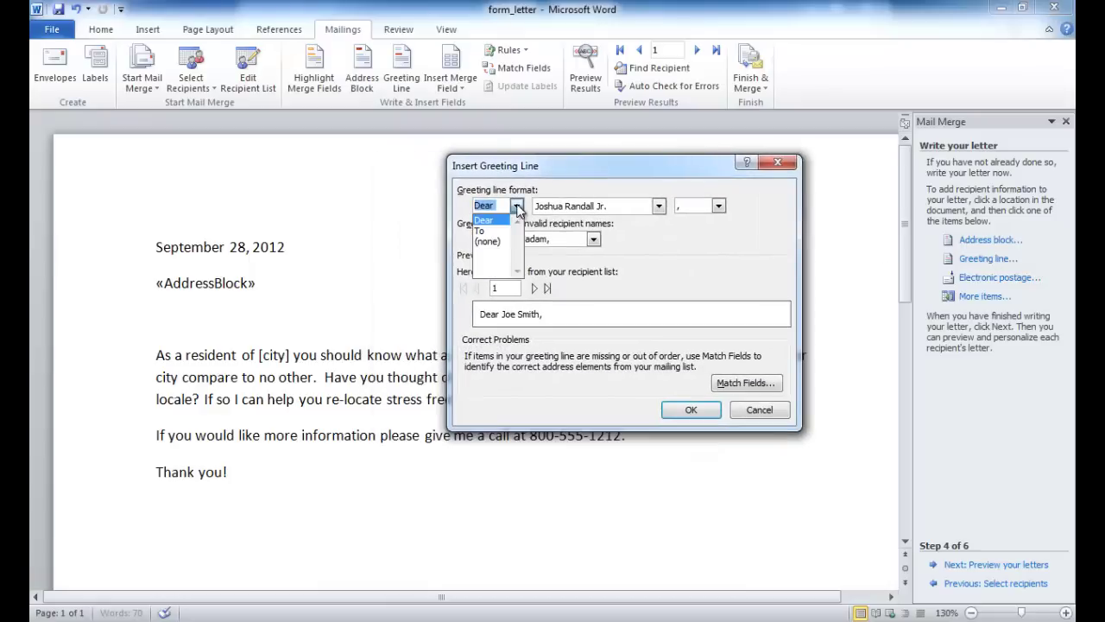
left_click(506, 231)
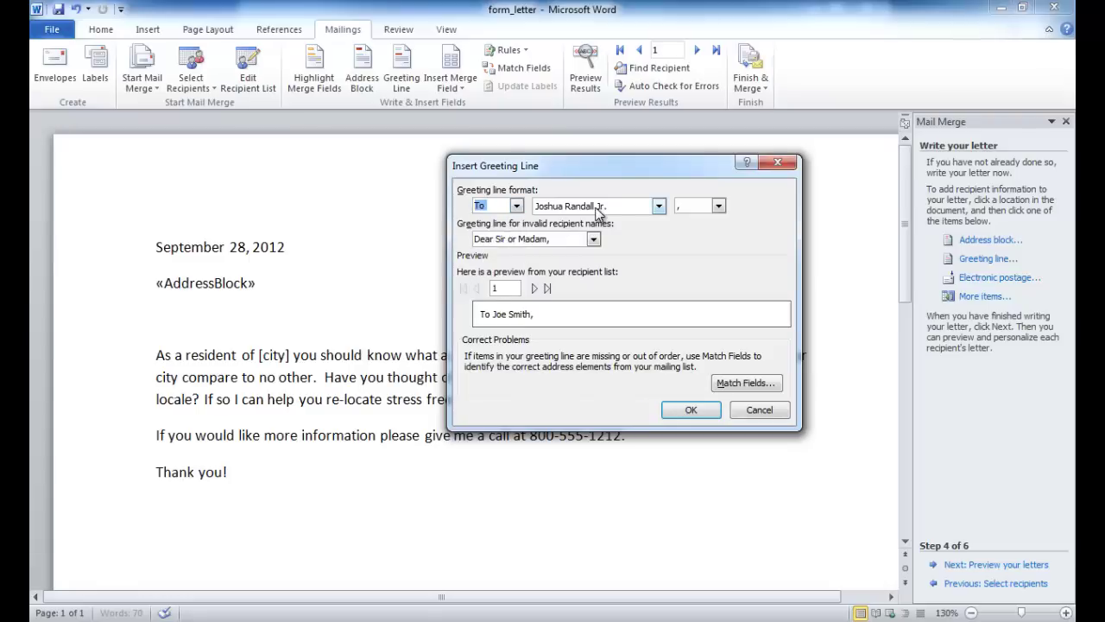
left_click(659, 205)
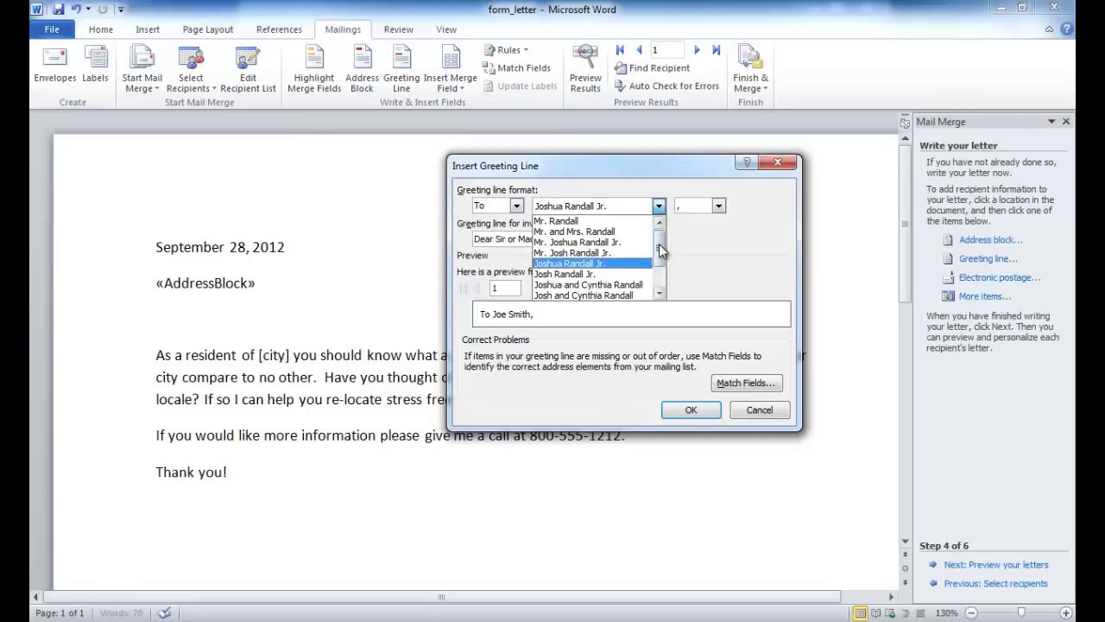
mouse_move(661, 254)
left_mouse_down()
mouse_move(665, 278)
mouse_move(660, 266)
left_mouse_up()
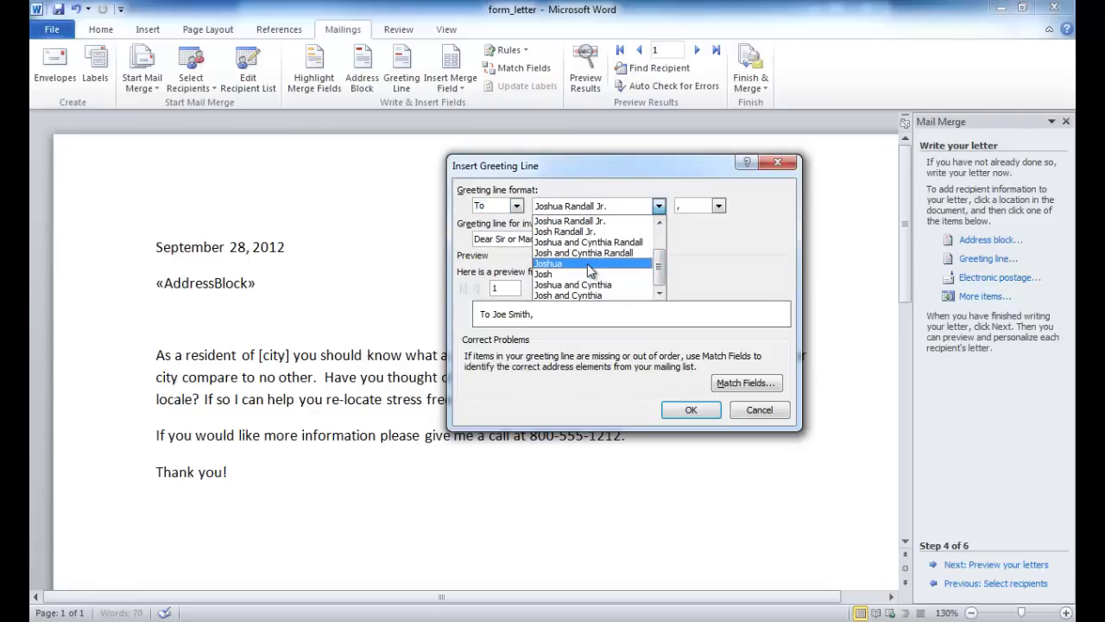
left_click(588, 265)
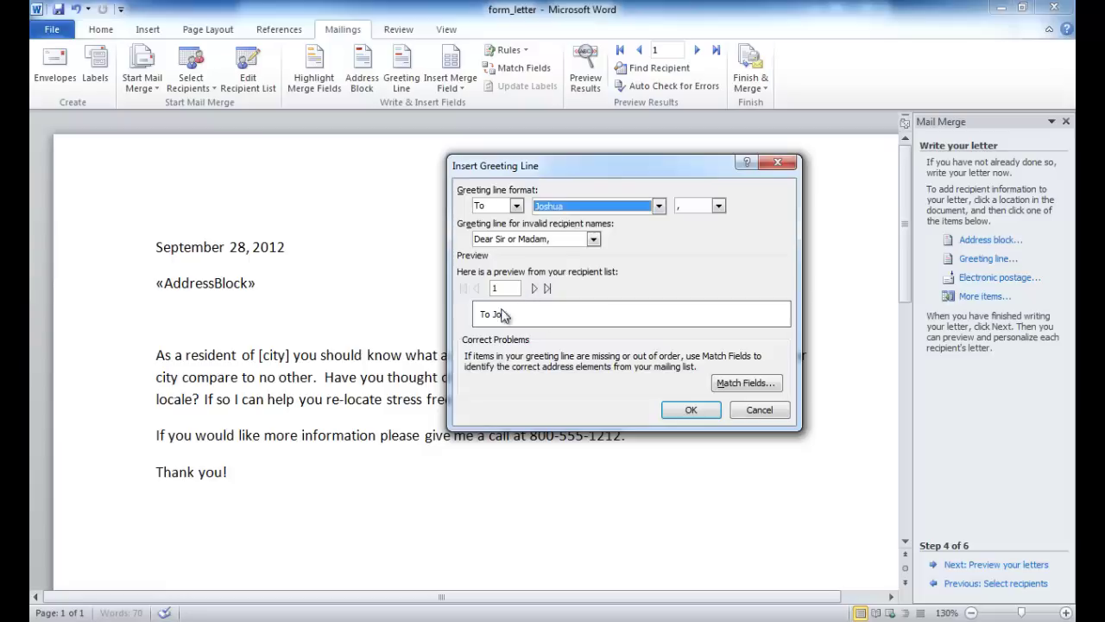
Step: Preview the greeting line for the other recipients and insert it between the address block and the letter text
left_click(534, 288)
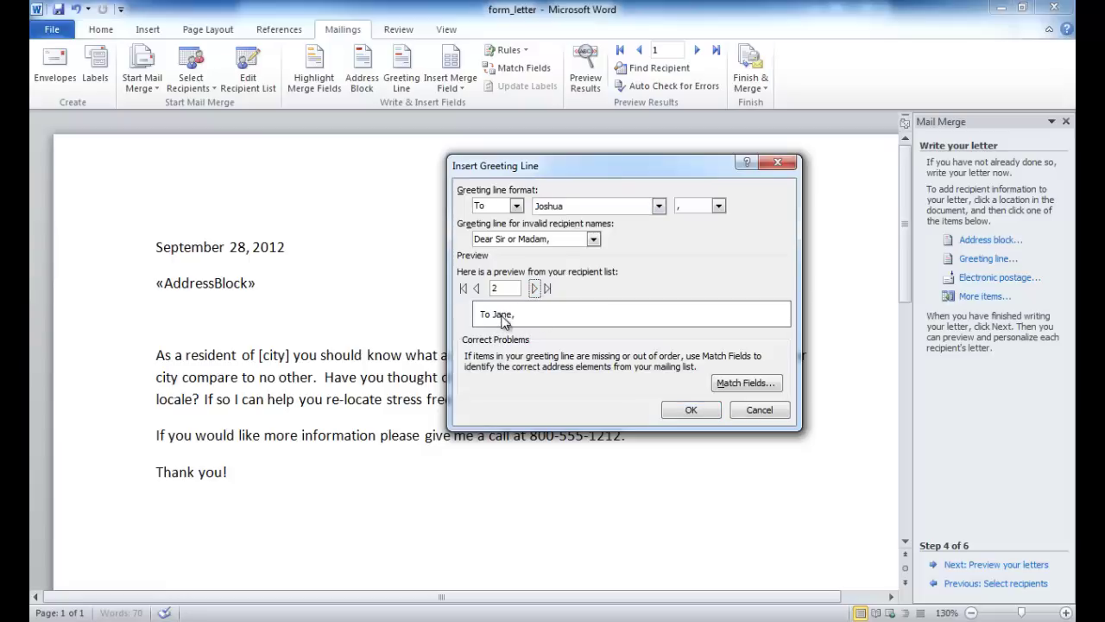
left_click(537, 289)
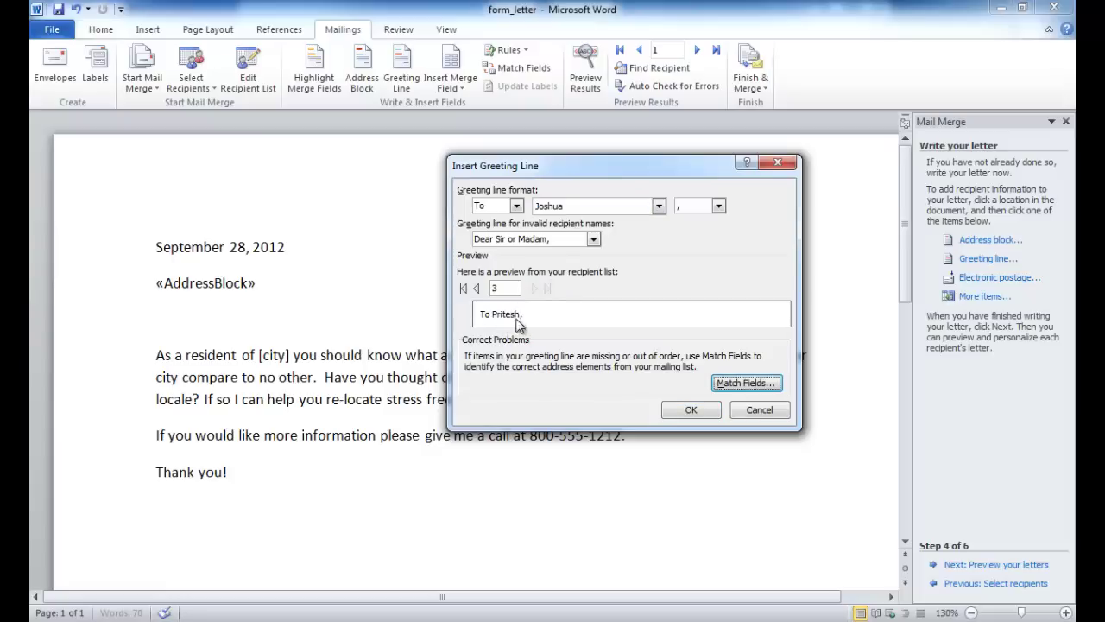
left_click(477, 289)
left_click(477, 289)
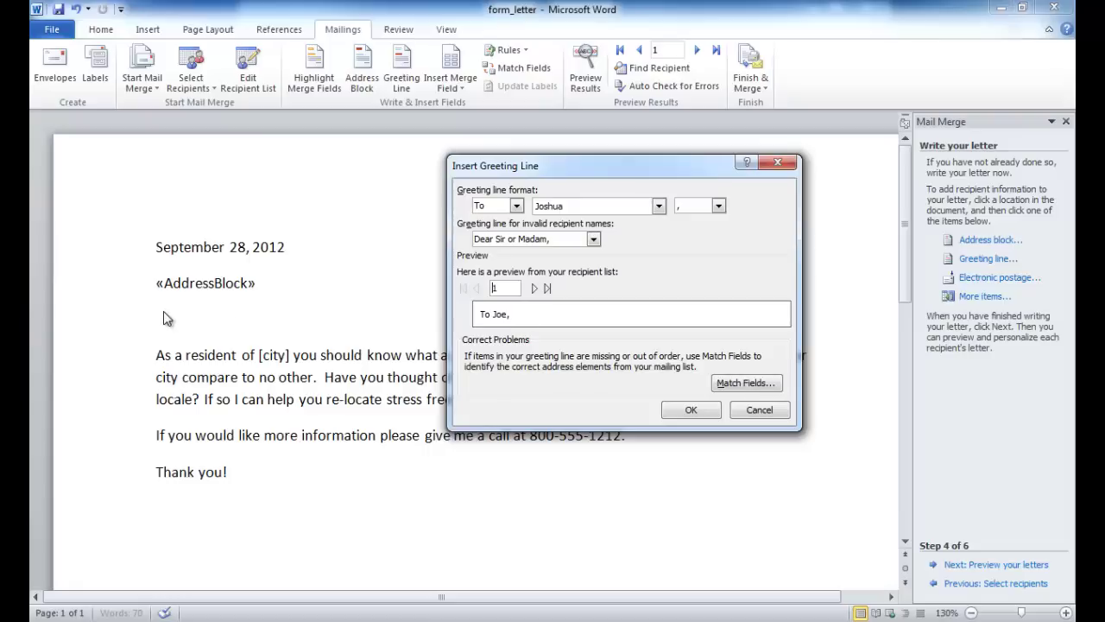
left_click(693, 410)
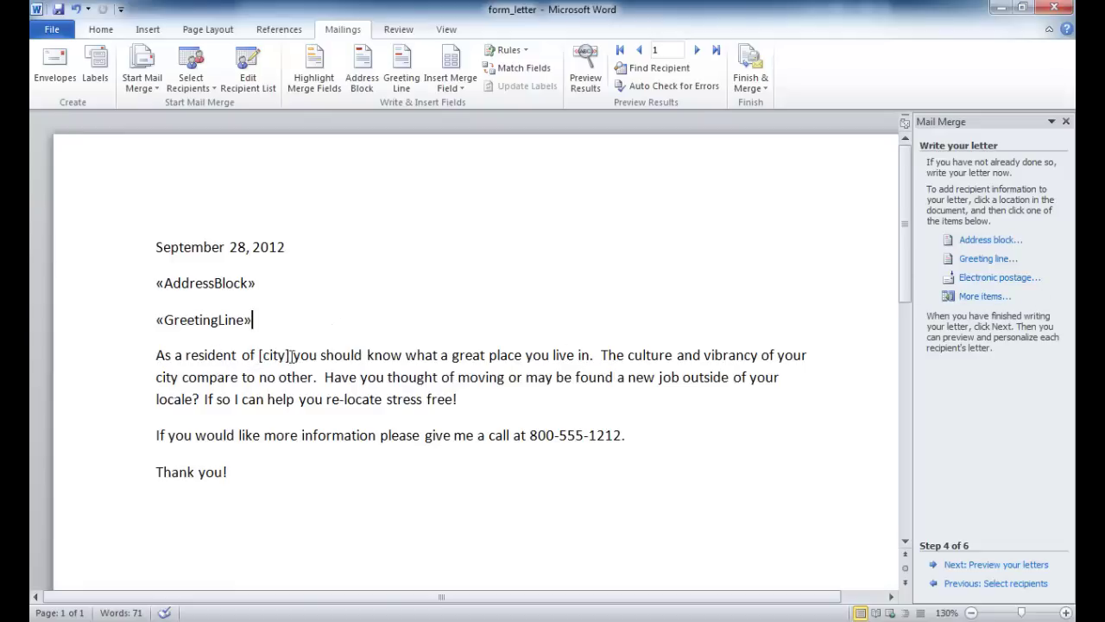
Step: Replace the [city] placeholder in the first paragraph with the city merge field from the database fields
left_click_drag(290, 354, 265, 357)
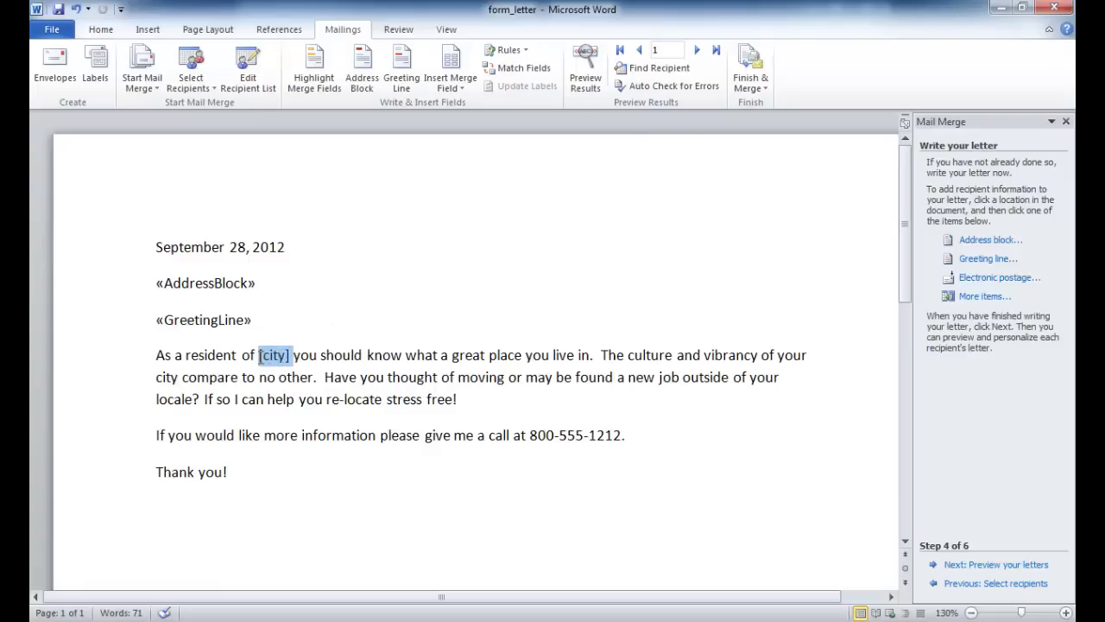
left_click(982, 298)
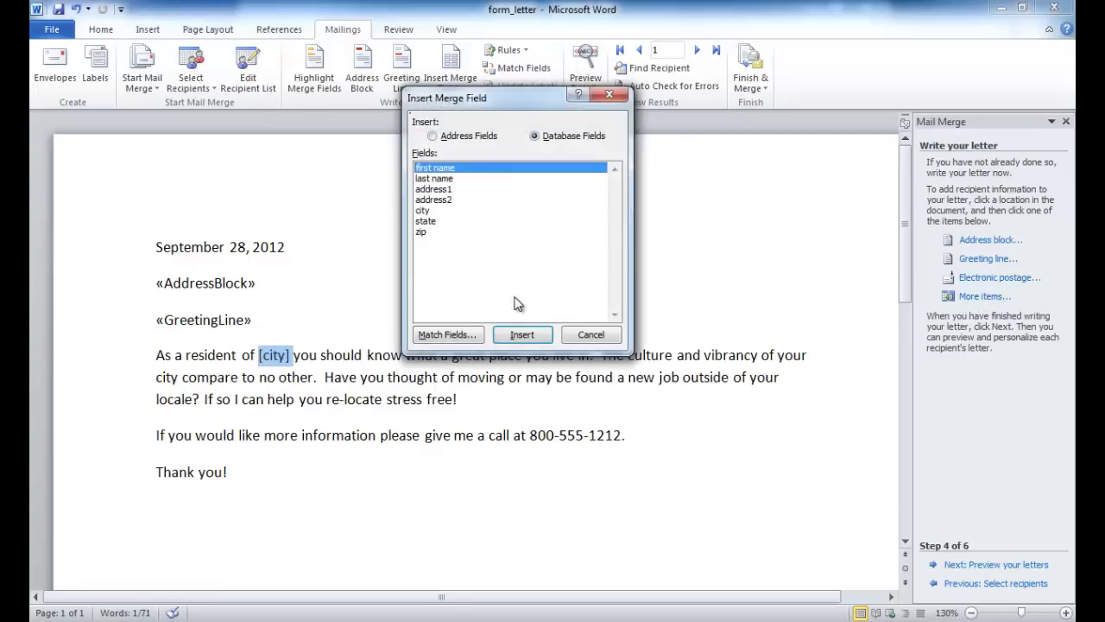
left_click(423, 211)
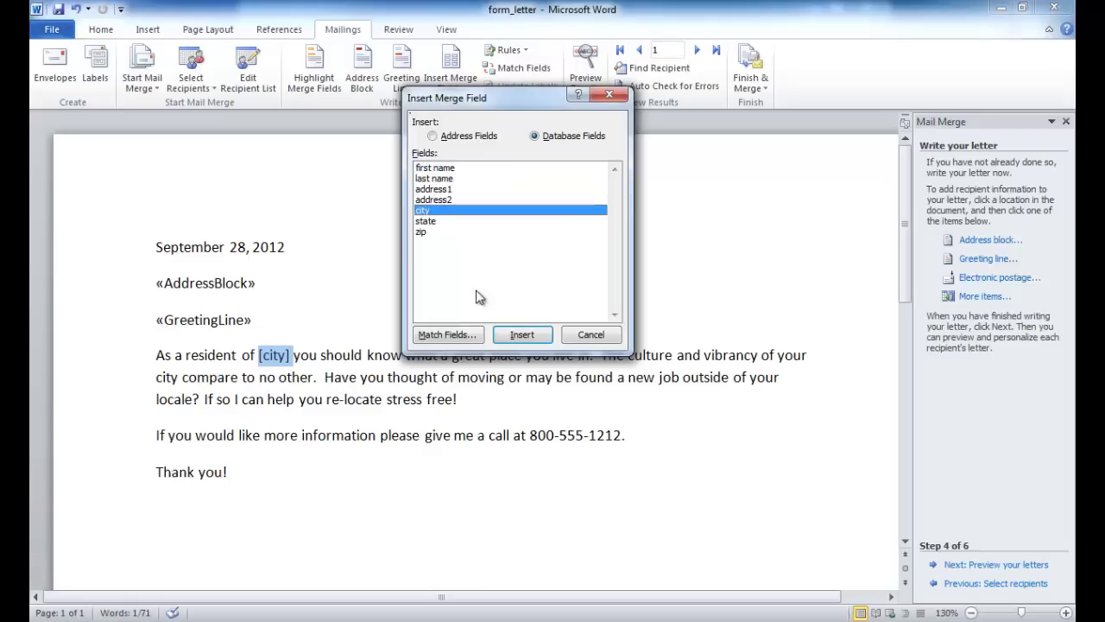
left_click(544, 336)
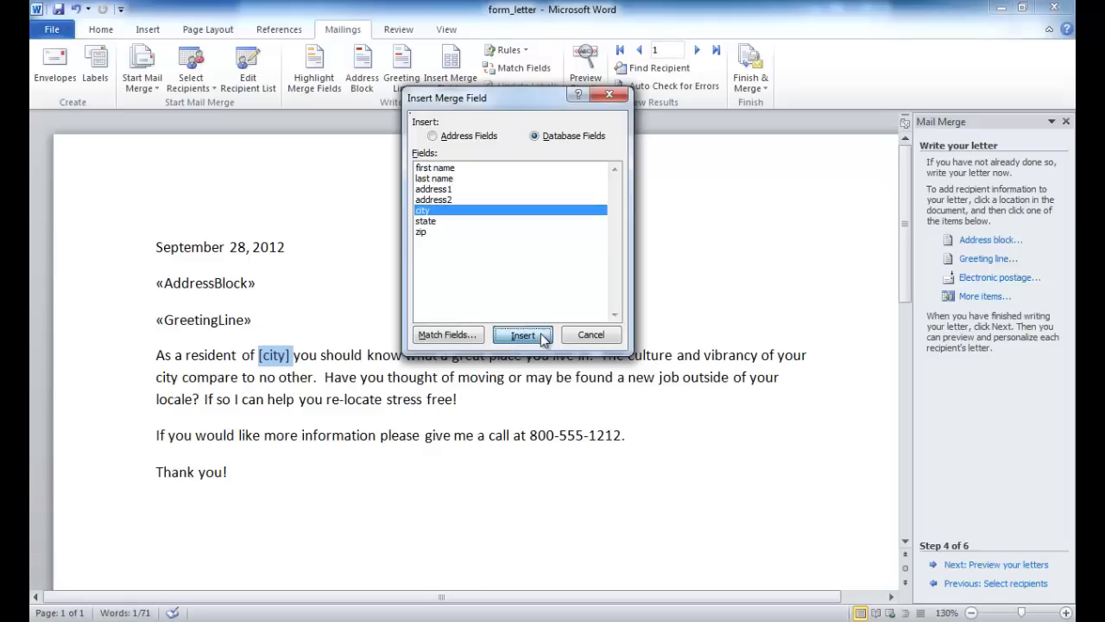
left_click(591, 336)
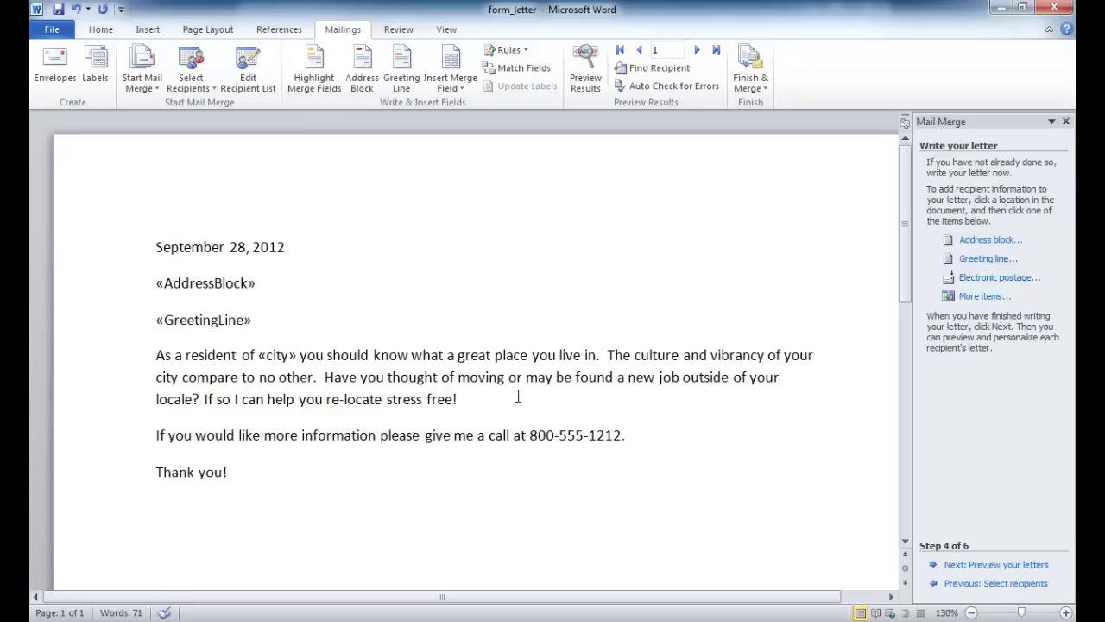
Step: Preview the merged letters through recipient 3, return to recipient 1, and advance the wizard to completing the merge
left_click(968, 573)
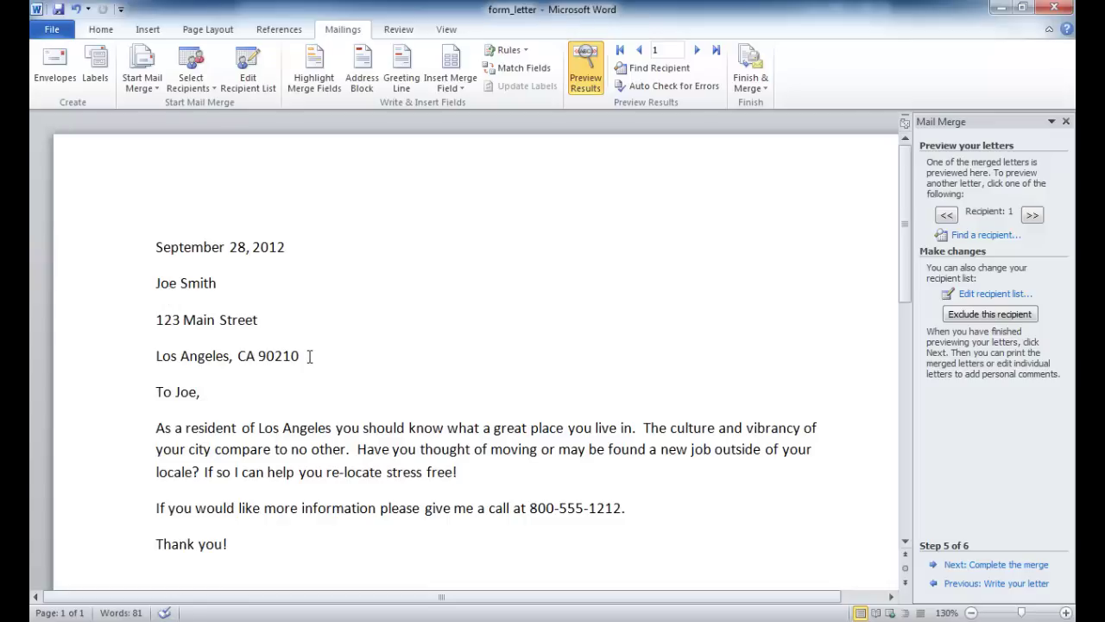
left_click_drag(308, 358, 215, 320)
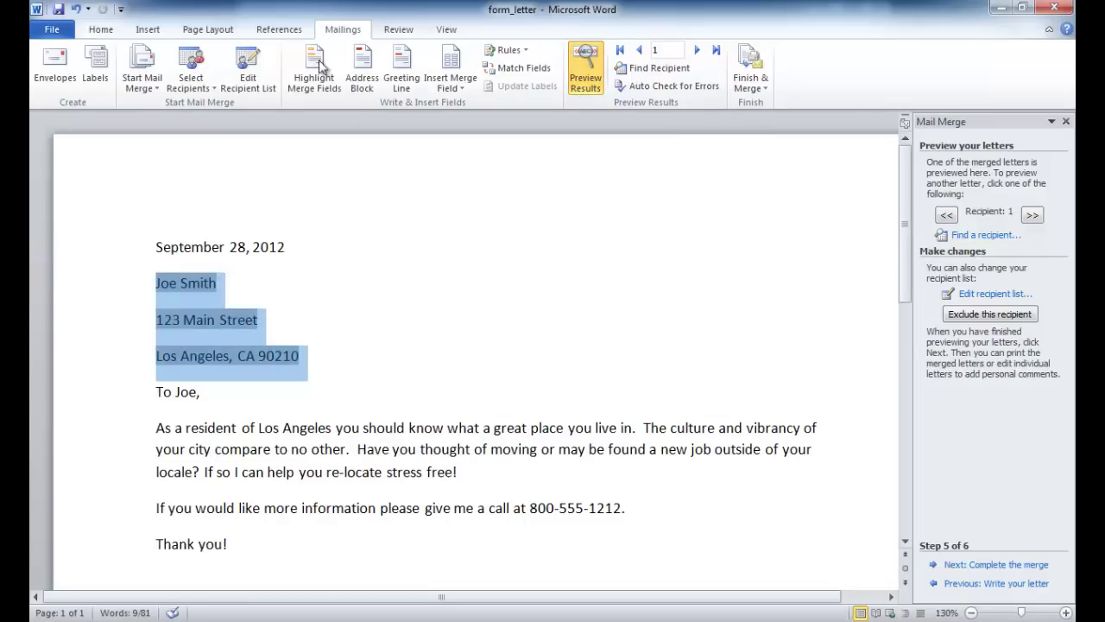
left_click(239, 328)
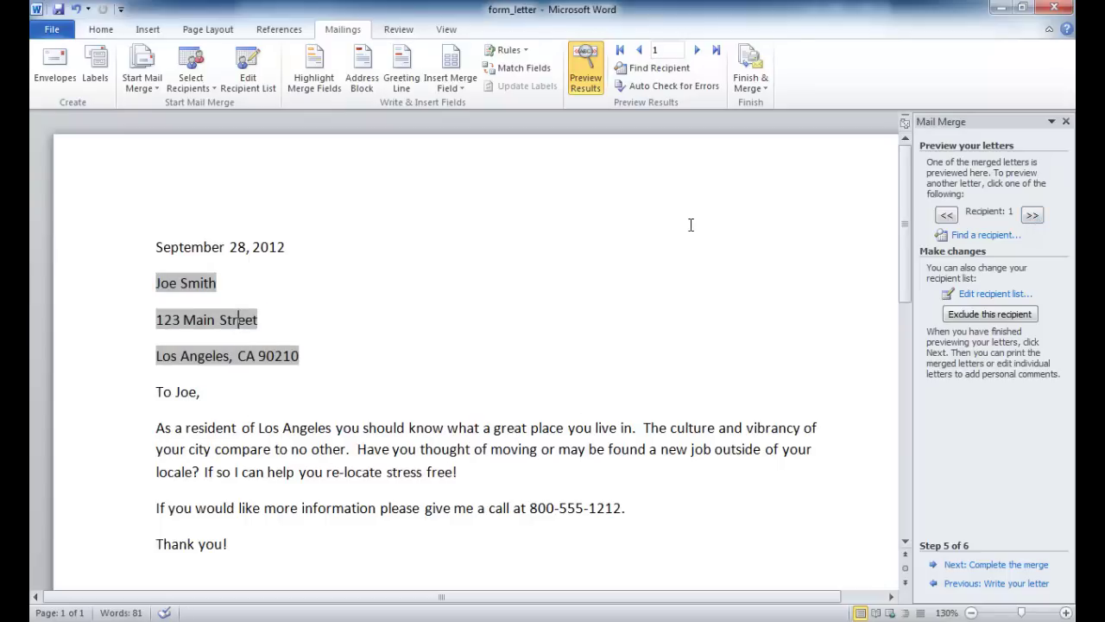
left_click(1031, 215)
left_click(1031, 215)
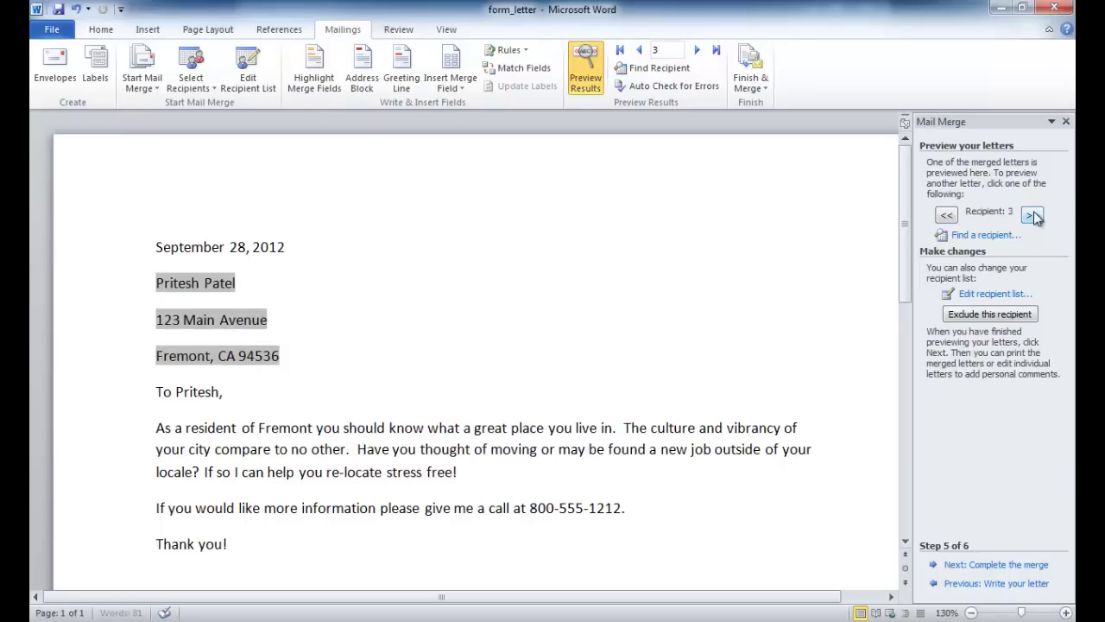
left_click(947, 215)
left_click(947, 215)
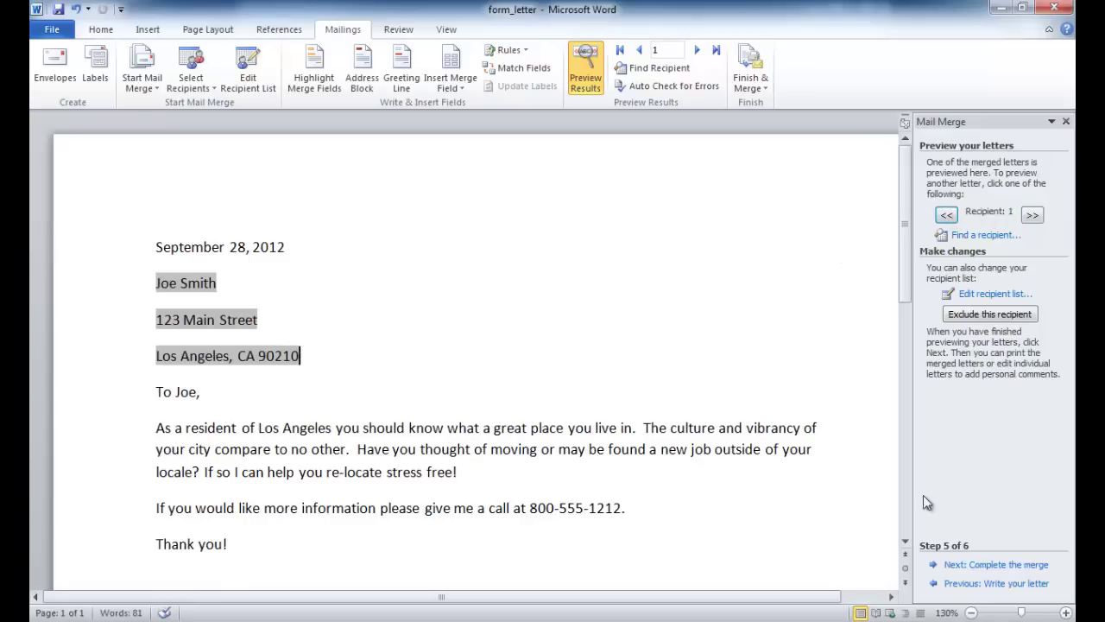
left_click(984, 565)
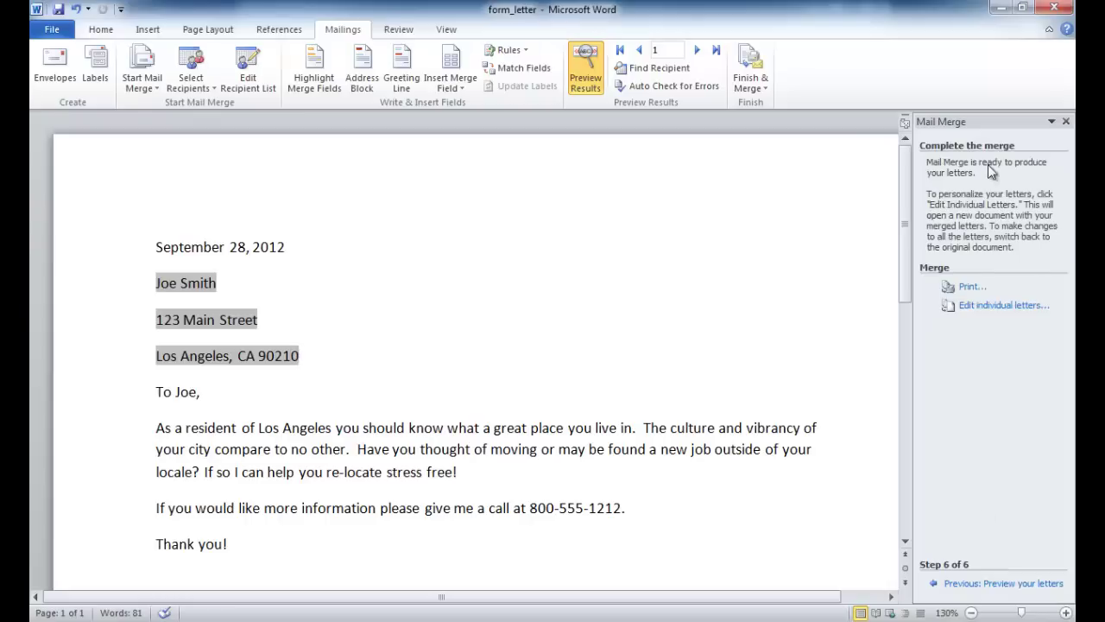